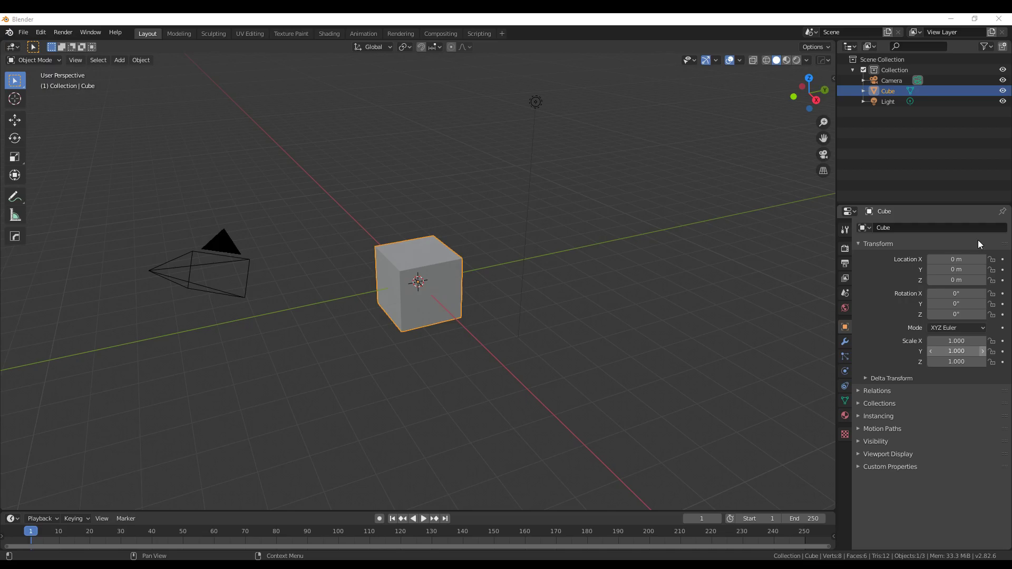
Step: Frame the cube, enter Edit Mode in edge select, and select one top edge
middle_click_drag(521, 213, 522, 222)
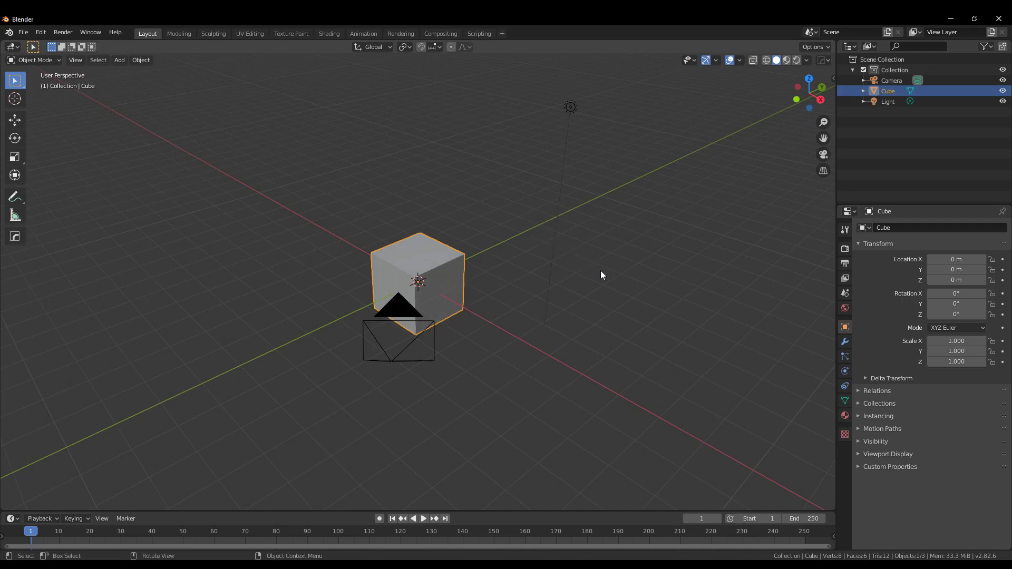
mouse_move(596, 268)
middle_mouse_down()
mouse_move(592, 280)
mouse_move(622, 312)
mouse_move(574, 309)
middle_mouse_up()
scroll(593, 280, "up", 4)
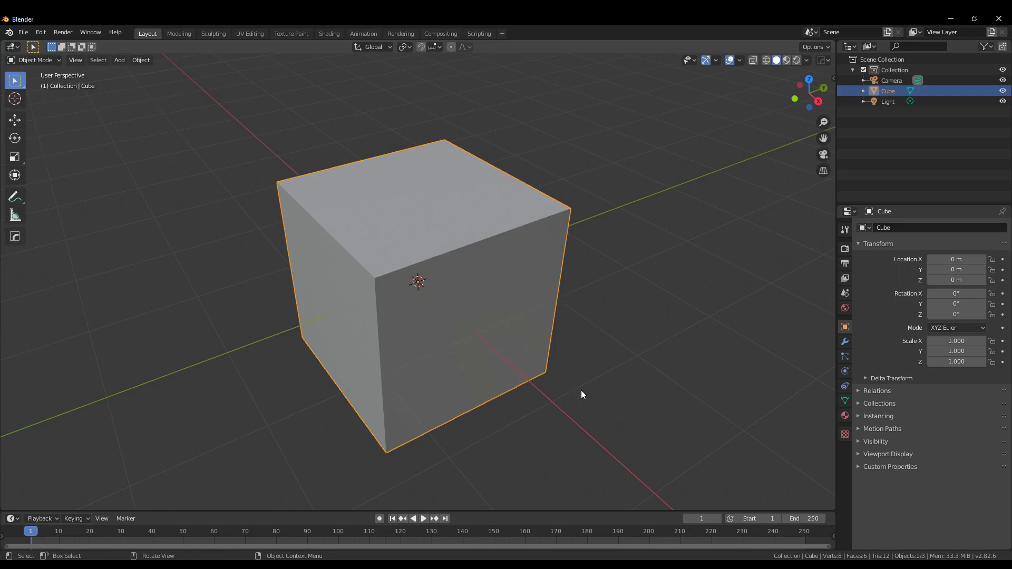
scroll(556, 395, "down", 3)
middle_click_drag(556, 396, 565, 389)
scroll(564, 389, "up", 3)
scroll(578, 369, "down", 3)
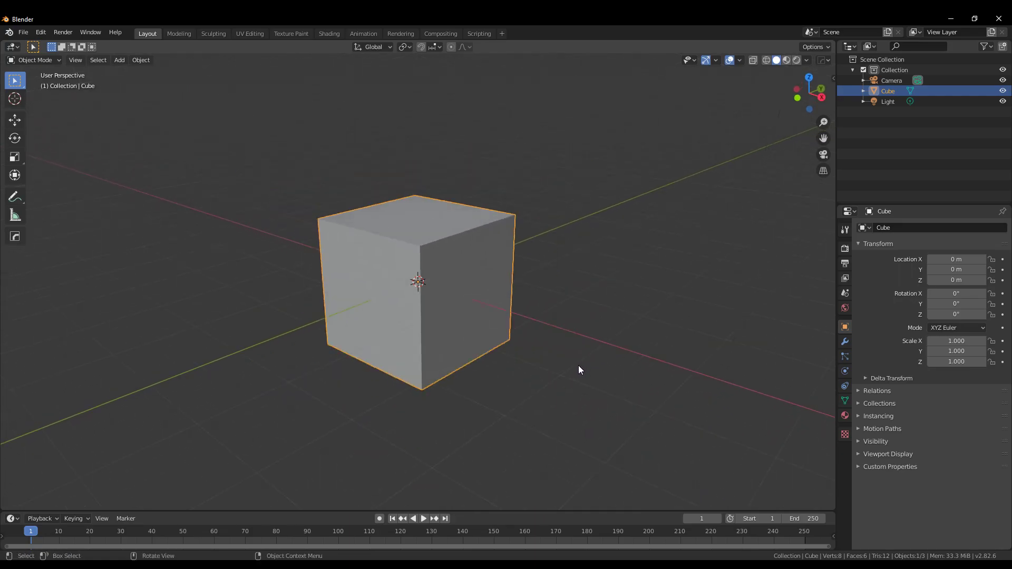
scroll(578, 369, "up", 3)
key("ctrl+Tab")
left_click(619, 360)
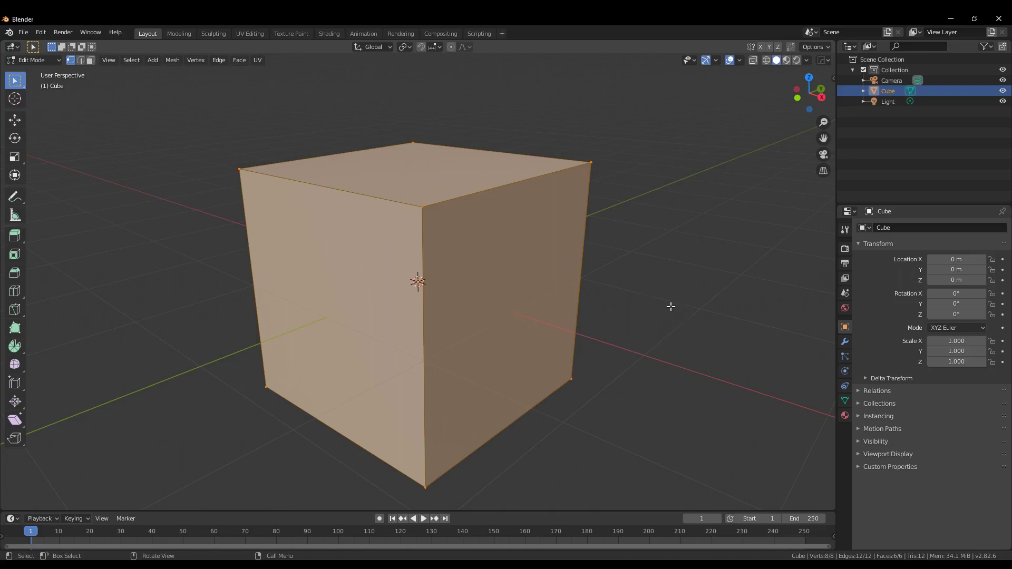
scroll(670, 306, "down", 2)
left_click(81, 60)
left_click(476, 221)
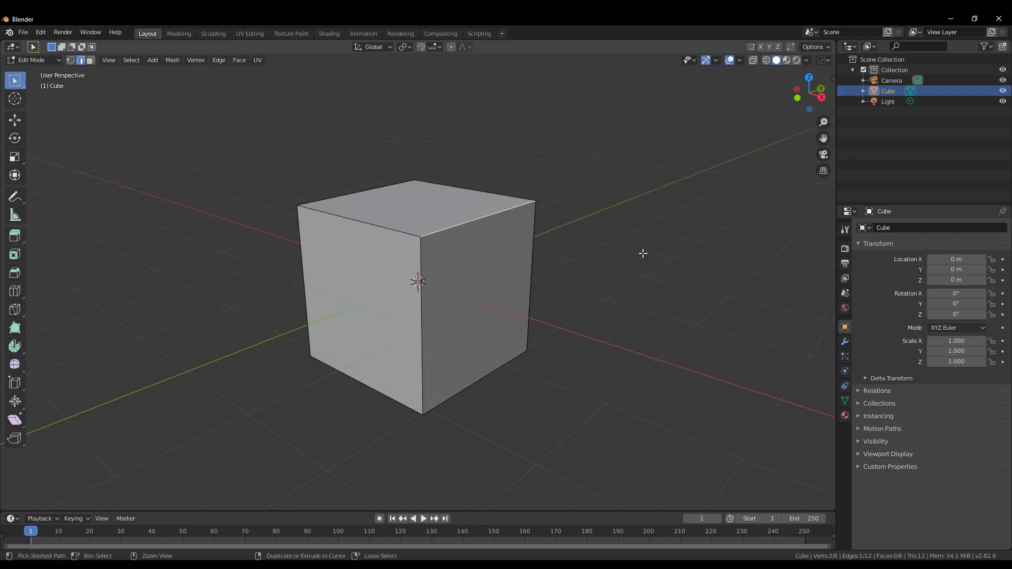
Step: Bevel the selected edge into a wide, rounded five-segment curve
key("ctrl+b")
scroll(712, 269, "up", 2)
scroll(717, 270, "up", 2)
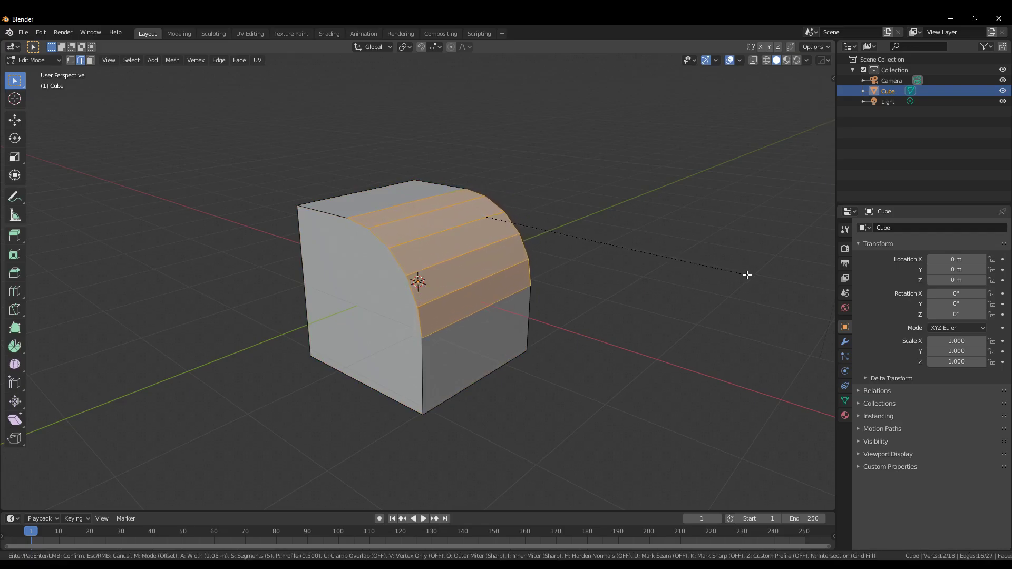
left_click(745, 275)
scroll(654, 300, "up", 2)
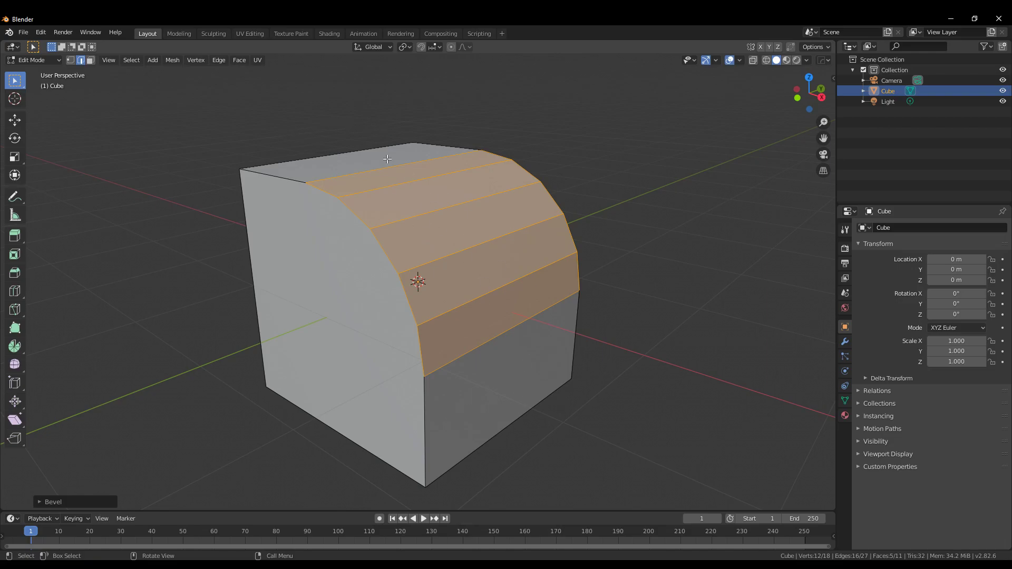
Step: Enable Custom Profile in the Bevel redo panel, flattening the rounded strip into a chamfer
left_click(39, 501)
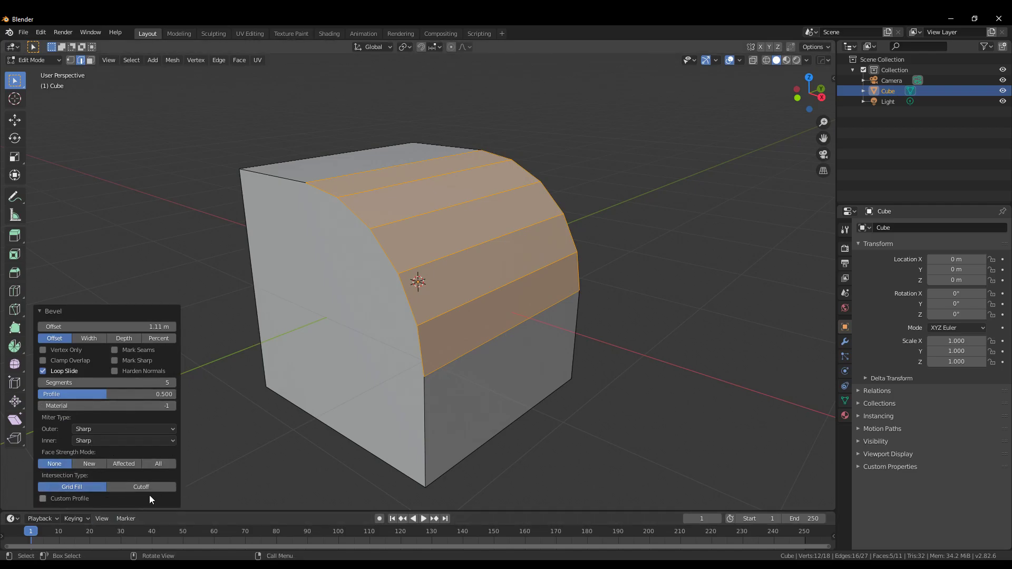
left_click(74, 501)
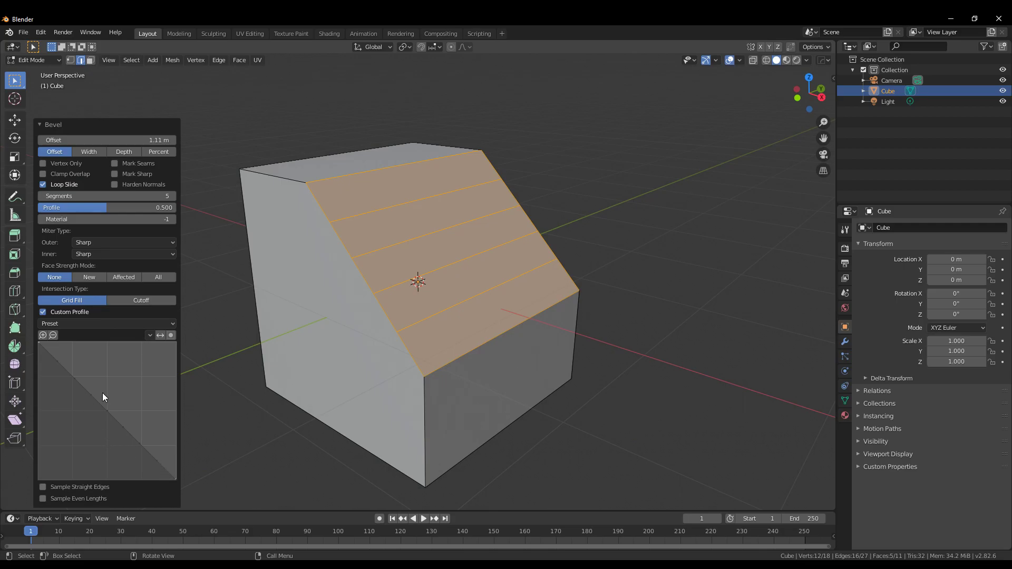
Step: Add two control points to the custom profile curve and drag them into an S-shape
scroll(106, 380, "down", 1)
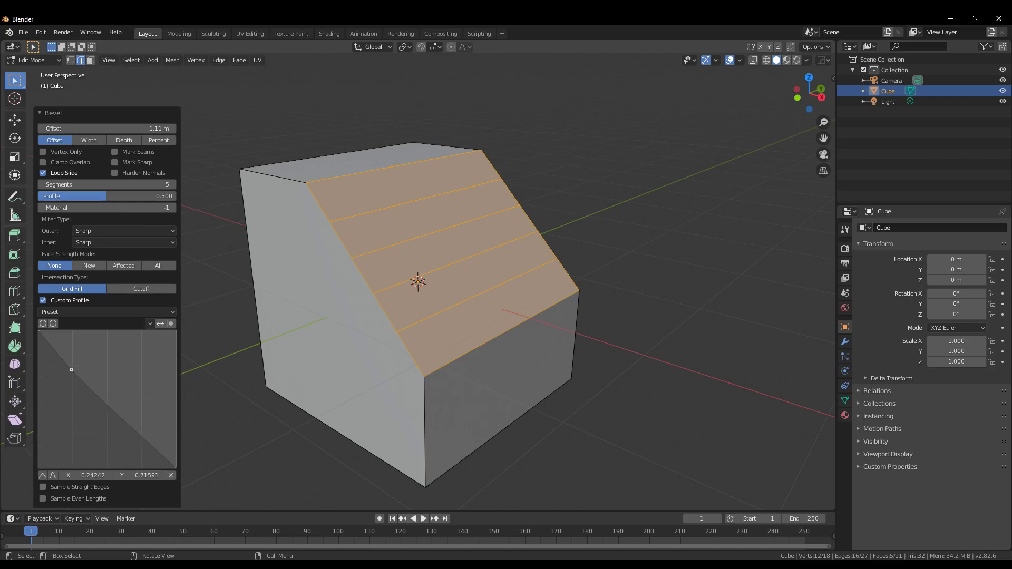
left_click_drag(72, 373, 114, 357)
left_click_drag(141, 390, 99, 396)
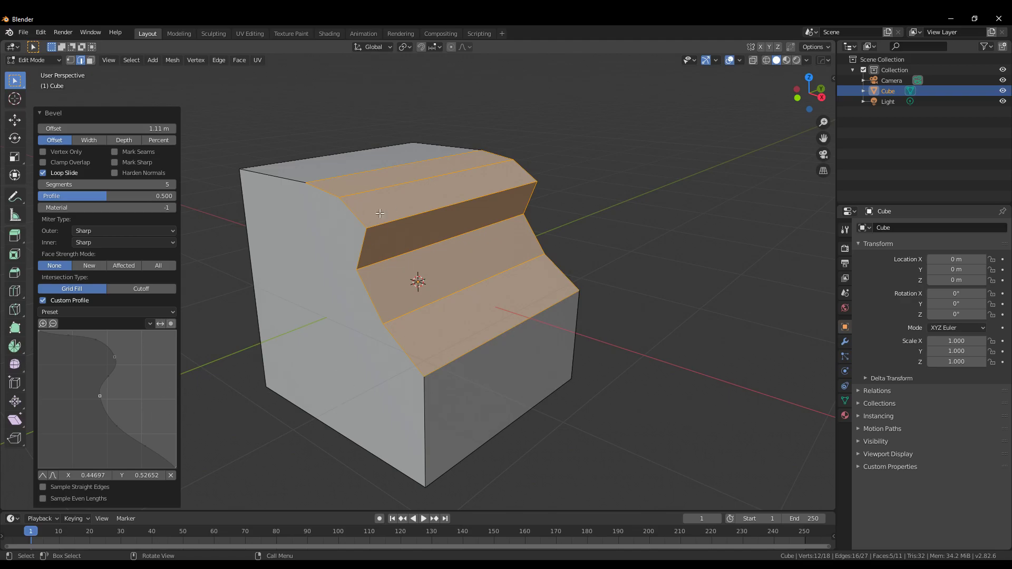
left_click(146, 428)
left_click_drag(146, 428, 163, 411)
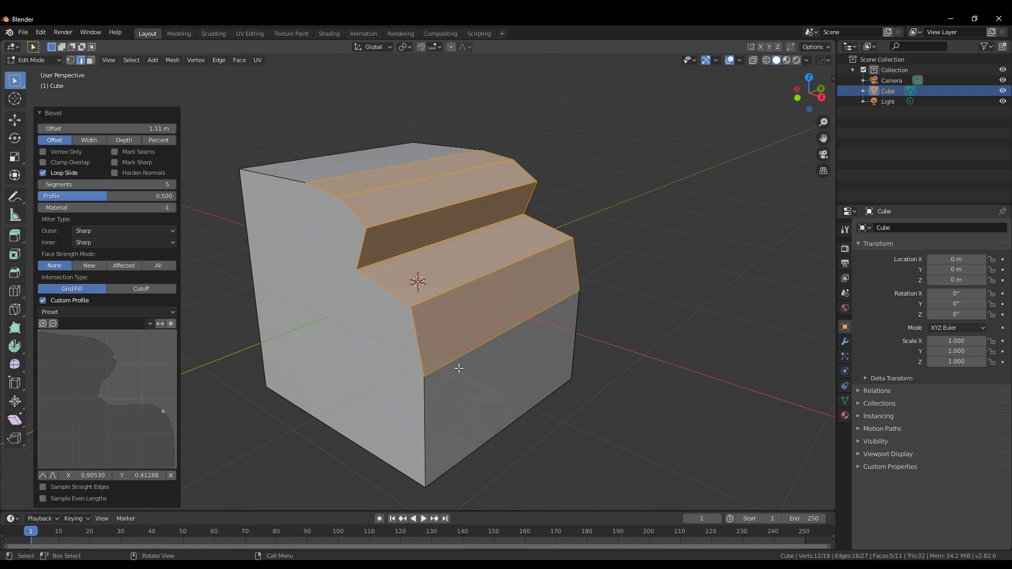
mouse_move(459, 368)
middle_mouse_down()
mouse_move(497, 372)
mouse_move(326, 311)
middle_mouse_up()
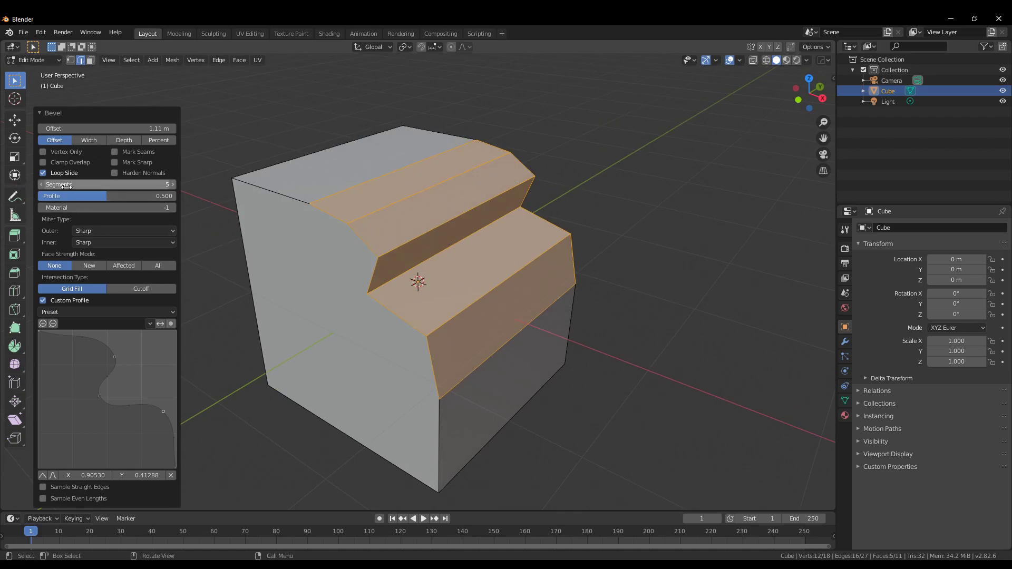
Step: Set the bevel Segments to 22, clear the selection, and inspect the smooth molding
left_click_drag(105, 184, 158, 184)
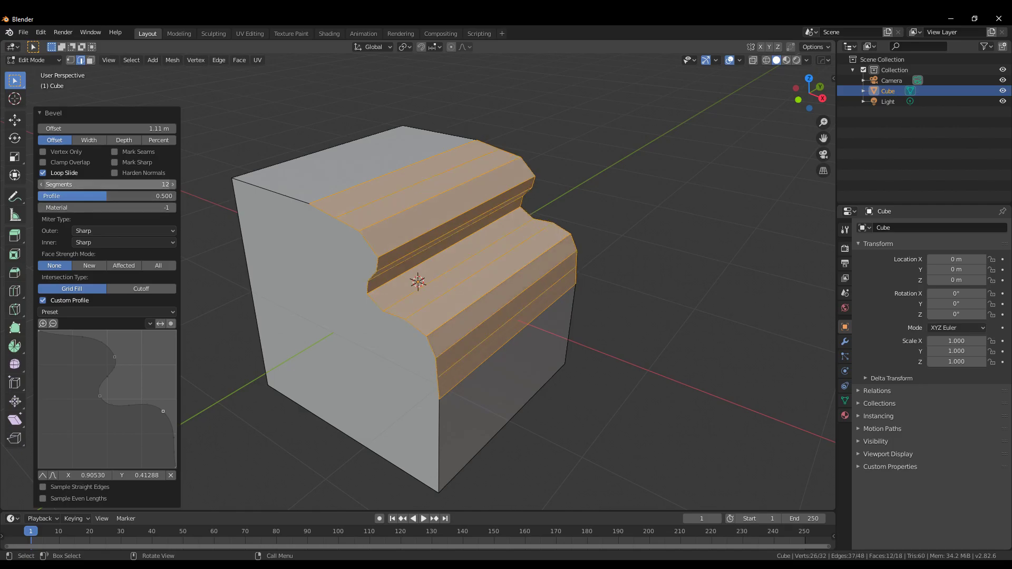
mouse_move(400, 263)
middle_mouse_down()
mouse_move(438, 248)
mouse_move(552, 368)
mouse_move(506, 373)
mouse_move(416, 245)
middle_mouse_up()
left_click(551, 369)
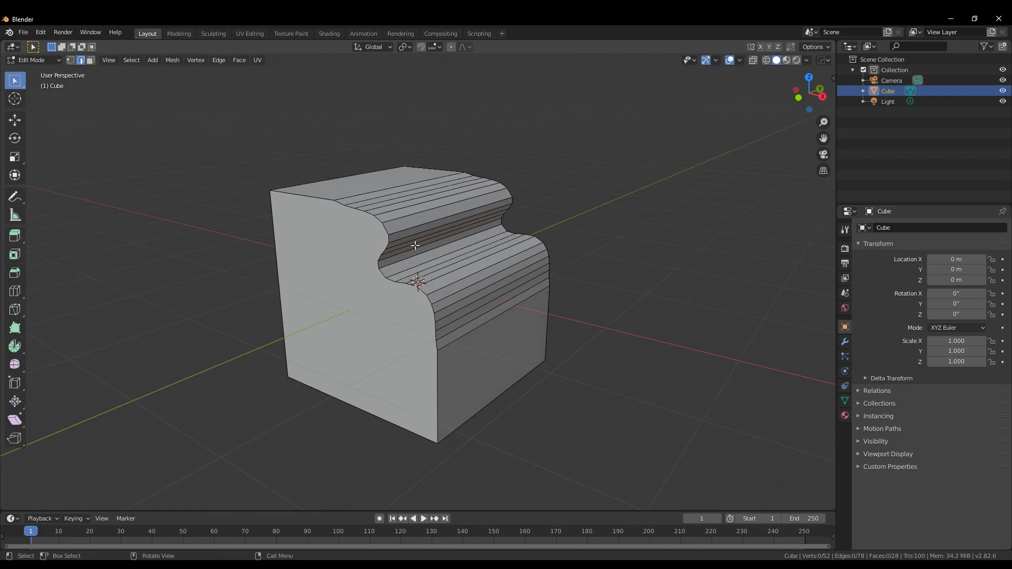
mouse_move(405, 344)
middle_mouse_down()
mouse_move(443, 343)
mouse_move(393, 355)
middle_mouse_up()
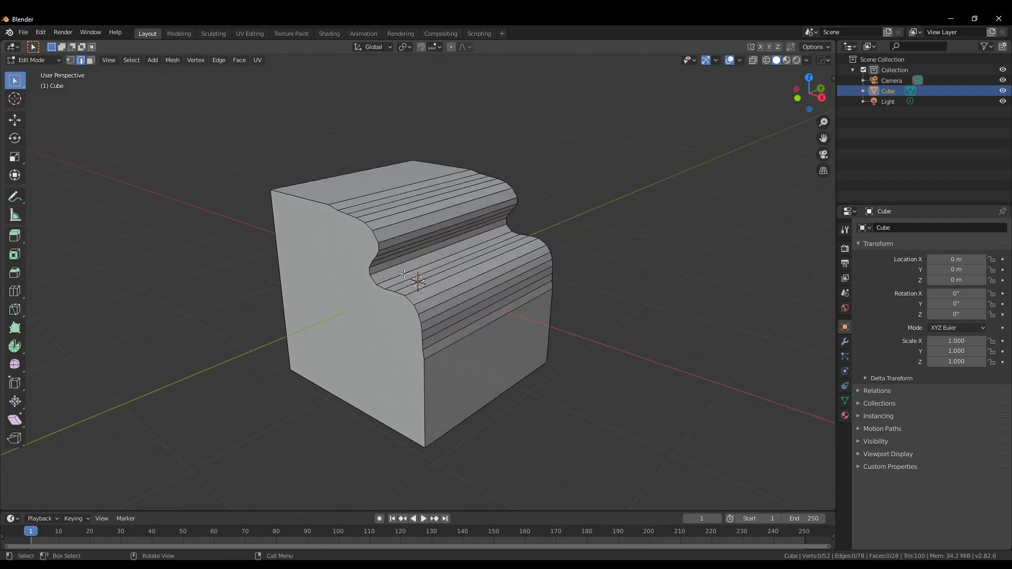
middle_click_drag(321, 184, 383, 244)
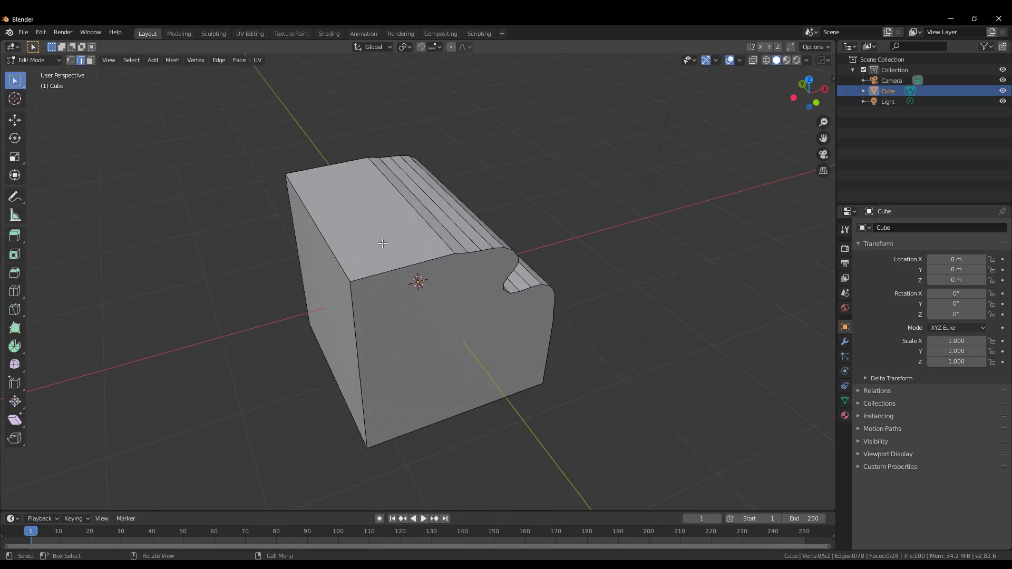
Step: Select the left top edge and bevel it with the same S-curve custom profile
left_click(323, 233)
key("ctrl+b")
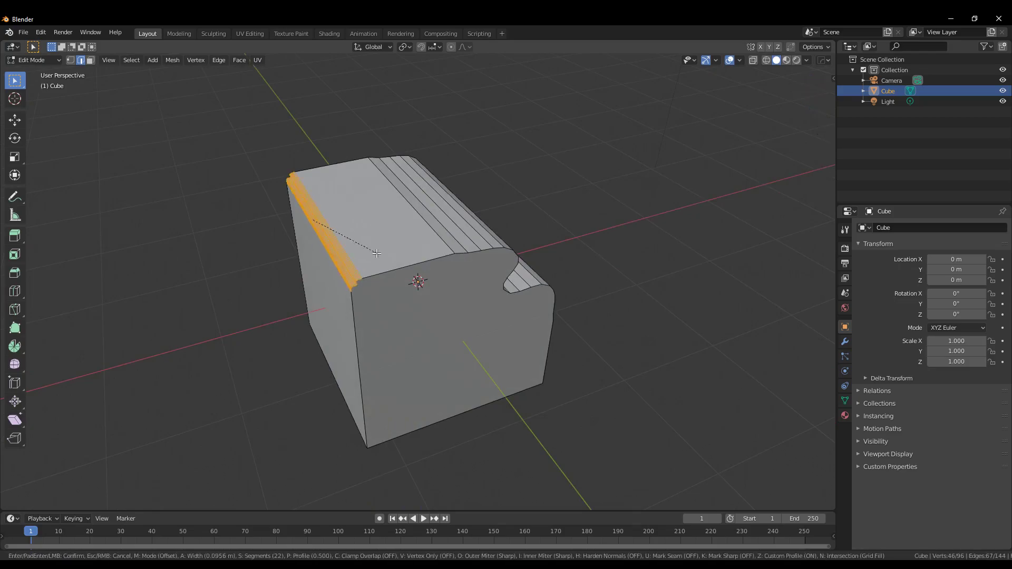
left_click(456, 276)
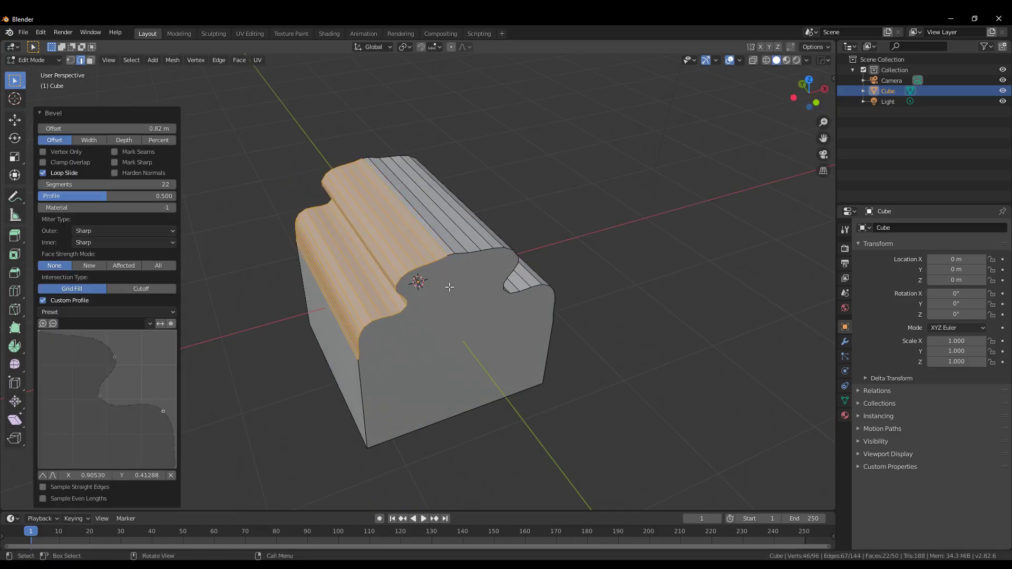
middle_click_drag(453, 278, 421, 358)
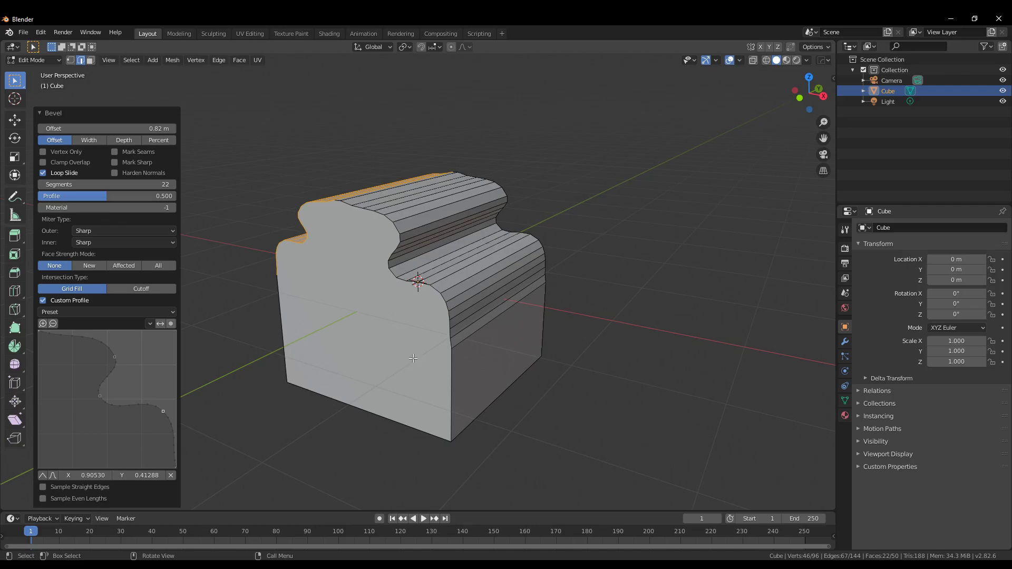
mouse_move(413, 359)
middle_mouse_down()
mouse_move(453, 369)
mouse_move(402, 333)
mouse_move(500, 412)
mouse_move(643, 407)
mouse_move(594, 380)
middle_mouse_up()
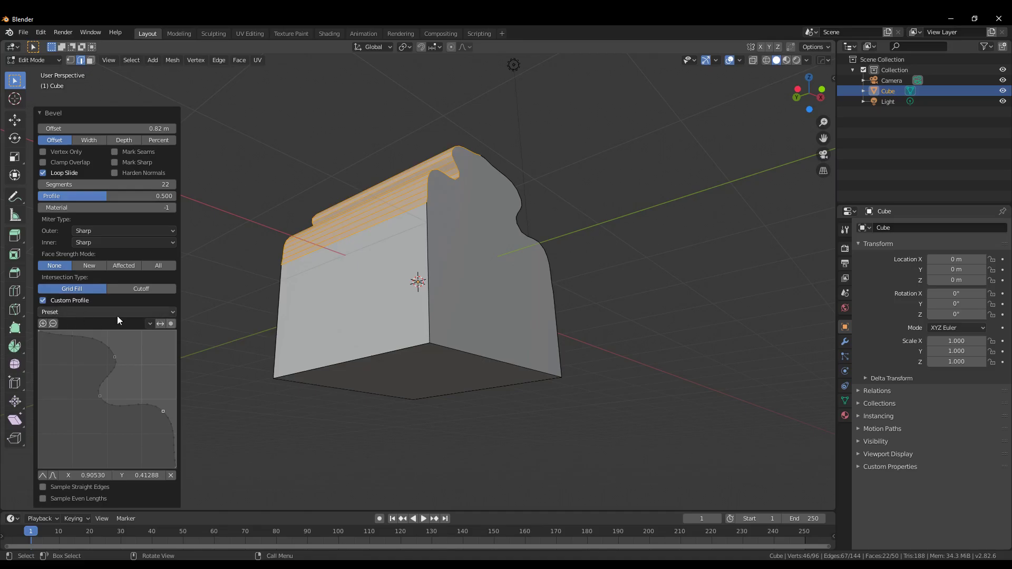
Step: Apply the Support Loops profile preset to the bevel and check the result
left_click(79, 311)
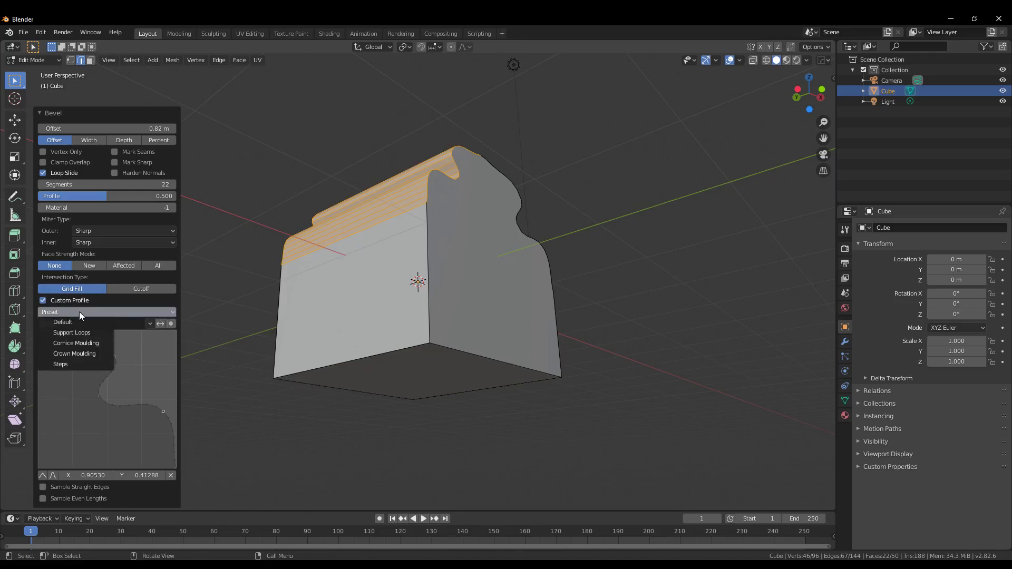
left_click(59, 310)
left_click(82, 333)
middle_click_drag(118, 355, 158, 348)
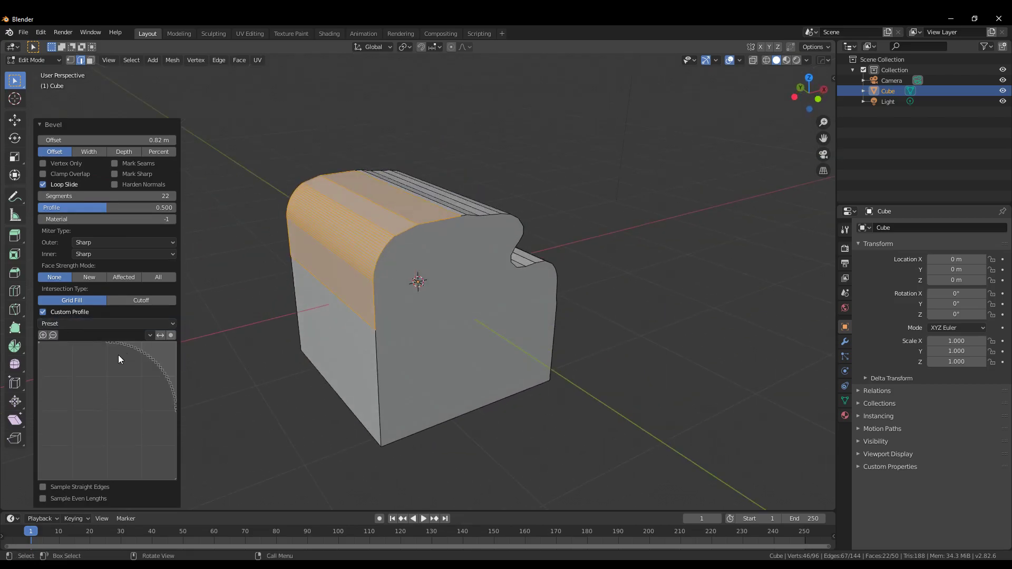
Step: Switch the bevel profile to the Cornice Moulding preset and inspect it from several angles
left_click(101, 324)
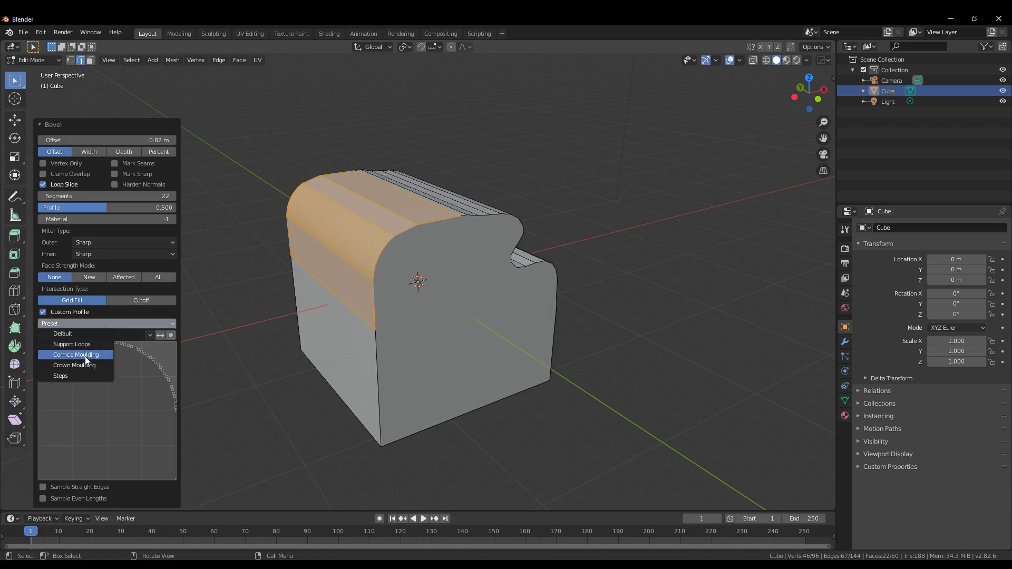
left_click(84, 357)
middle_click_drag(338, 295, 368, 285)
scroll(367, 284, "up", 3)
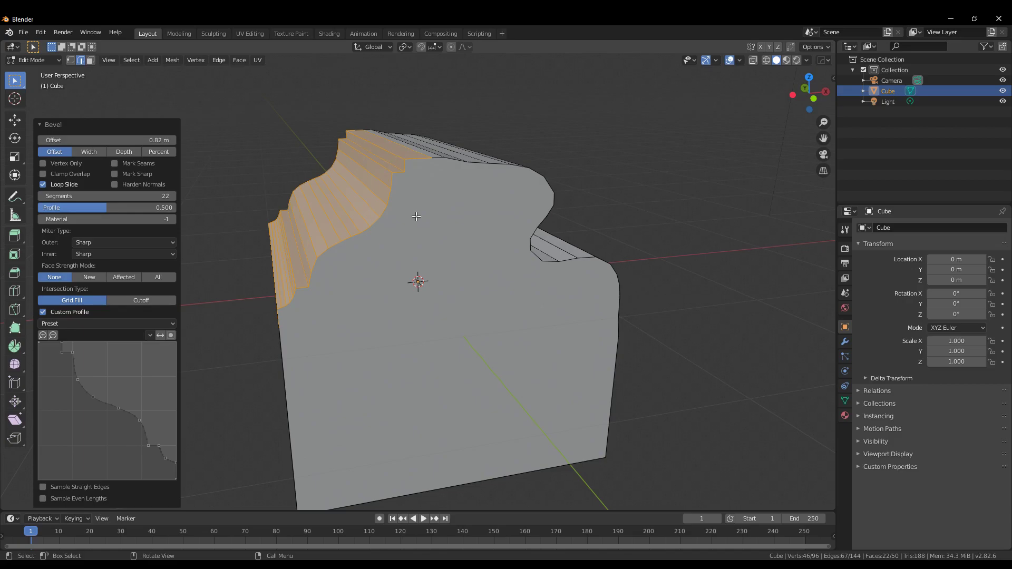
middle_click_drag(417, 216, 470, 225)
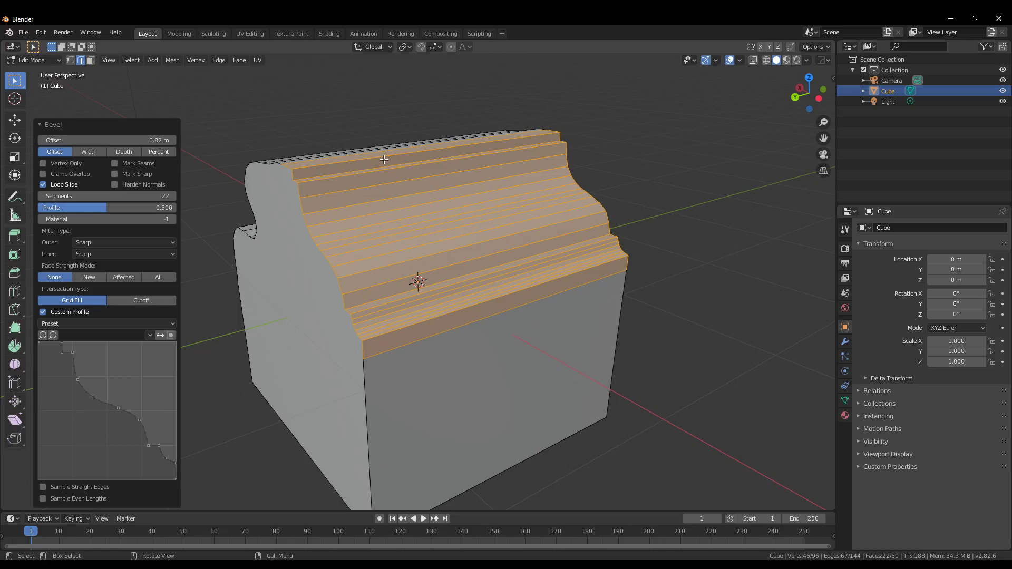
middle_click_drag(383, 160, 227, 269)
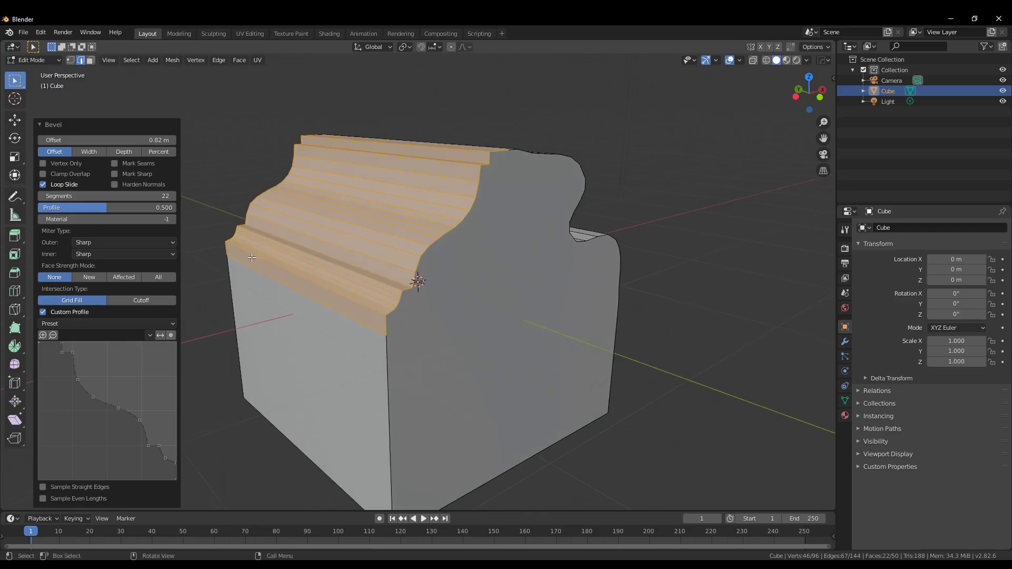
left_click(111, 323)
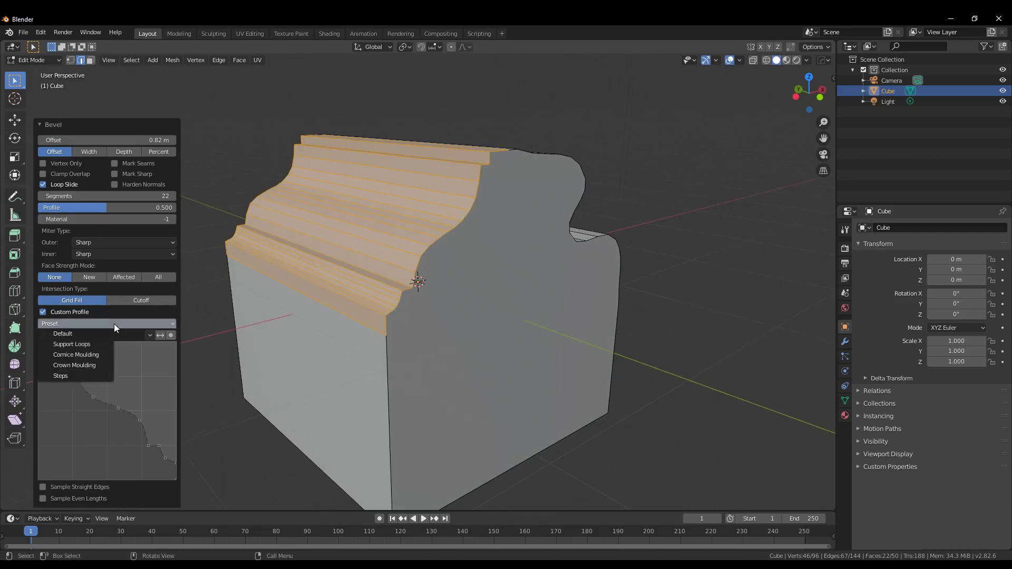
Step: Try the Crown Moulding preset, then the Steps preset, on the bevel profile
left_click(96, 365)
middle_click_drag(329, 344, 295, 343)
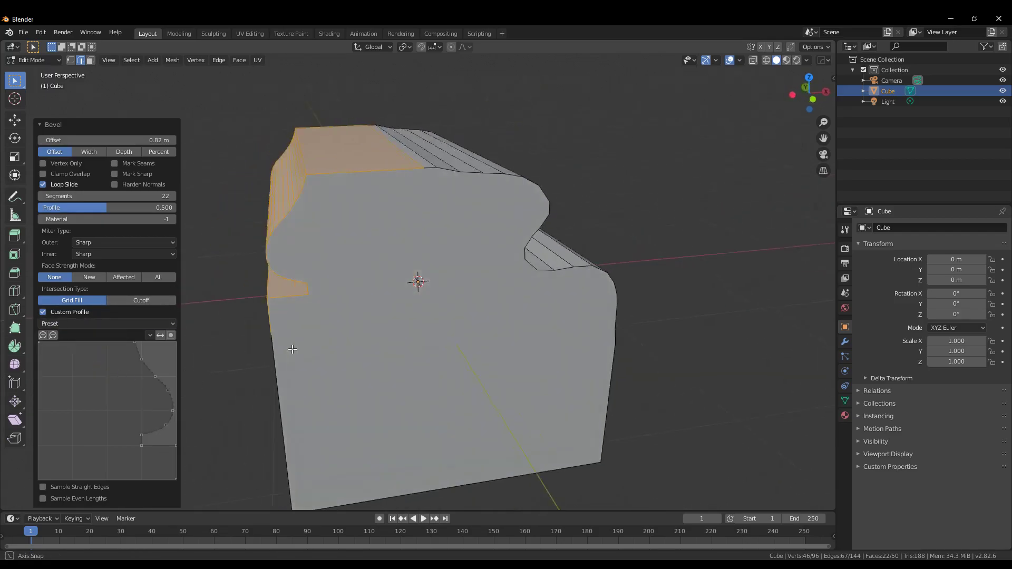
left_click(109, 327)
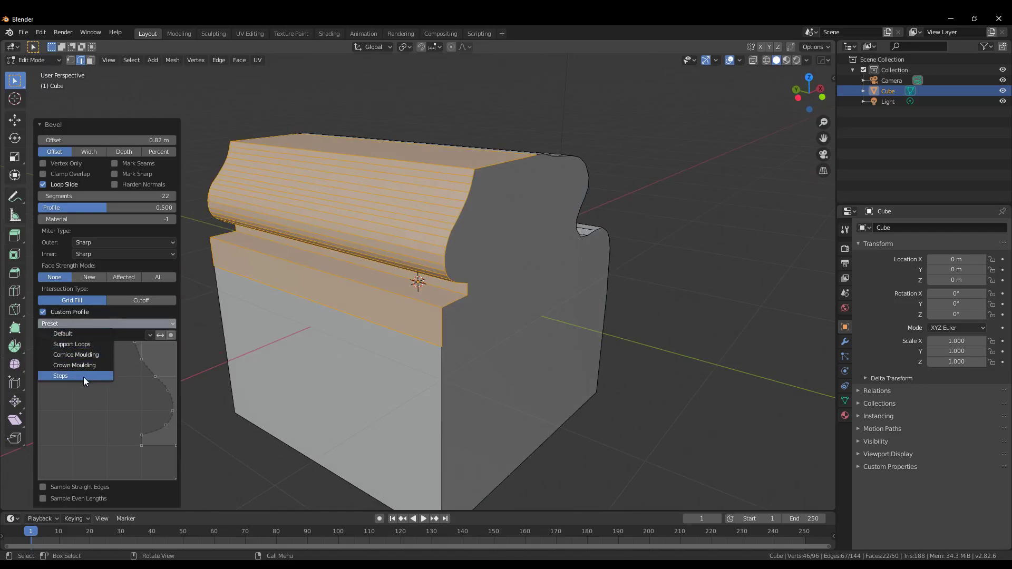
left_click(83, 376)
mouse_move(369, 364)
middle_mouse_down()
mouse_move(436, 366)
mouse_move(401, 359)
middle_mouse_up()
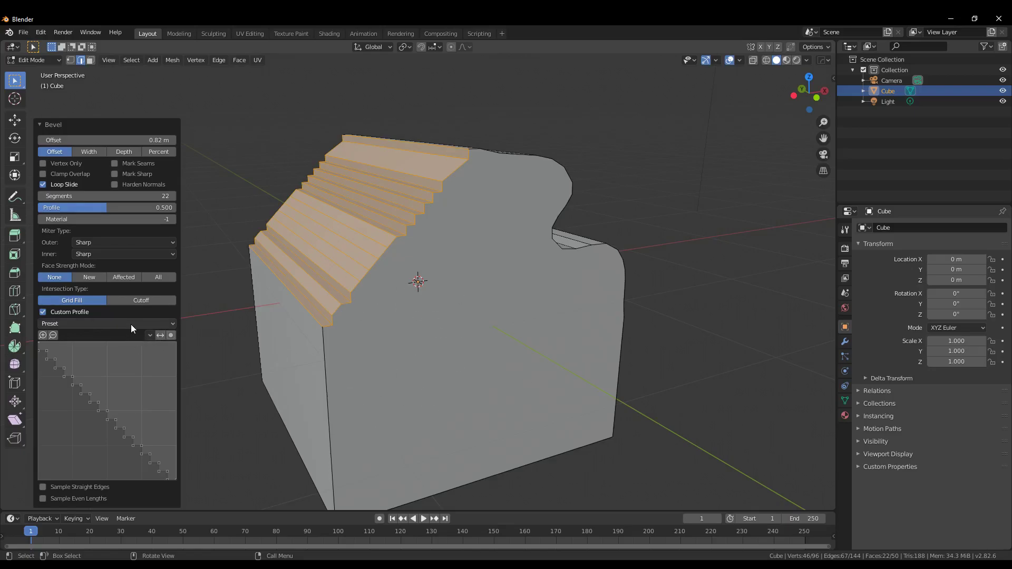
Step: Reset the bevel profile to the Default preset, leaving a flat 22-segment slope
left_click(131, 324)
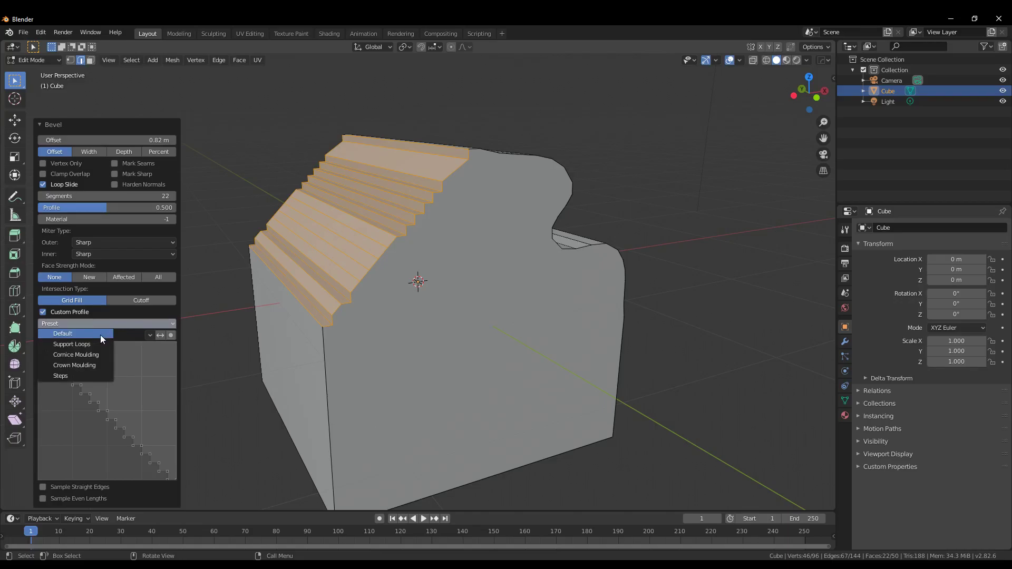
left_click(100, 335)
mouse_move(433, 292)
middle_mouse_down()
mouse_move(584, 346)
mouse_move(117, 447)
middle_mouse_up()
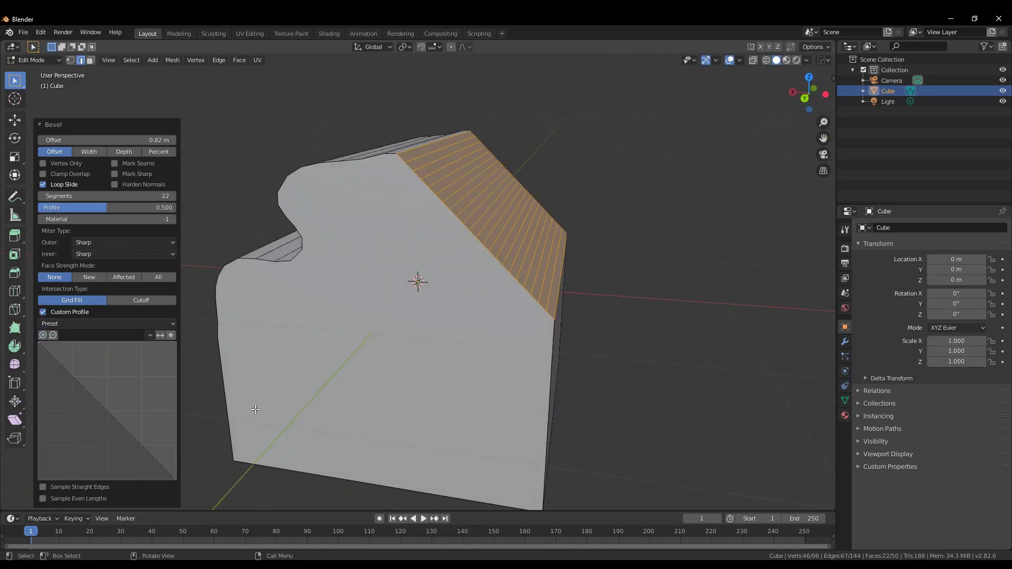
middle_click_drag(576, 339, 299, 360)
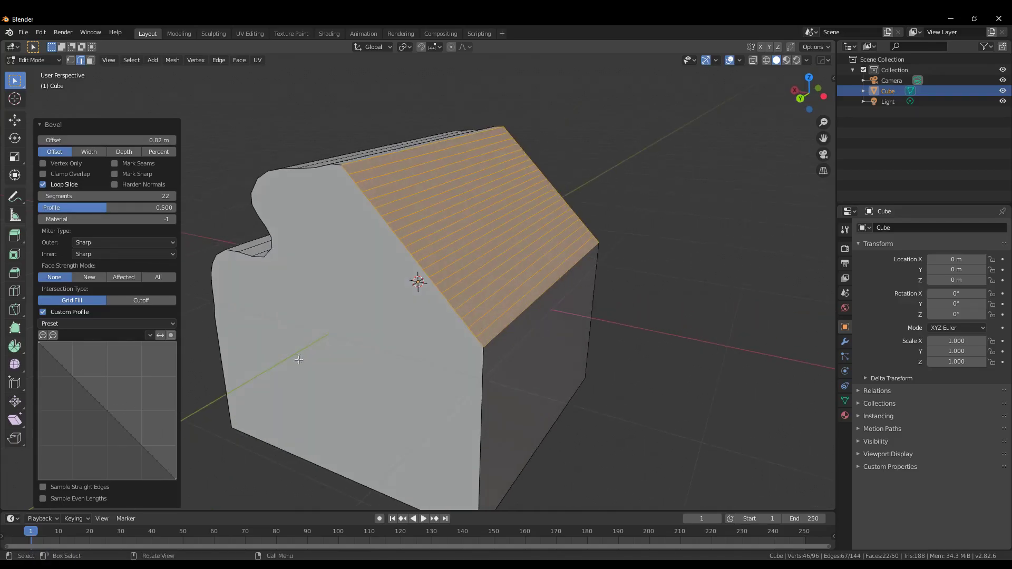
middle_click_drag(402, 359, 513, 329)
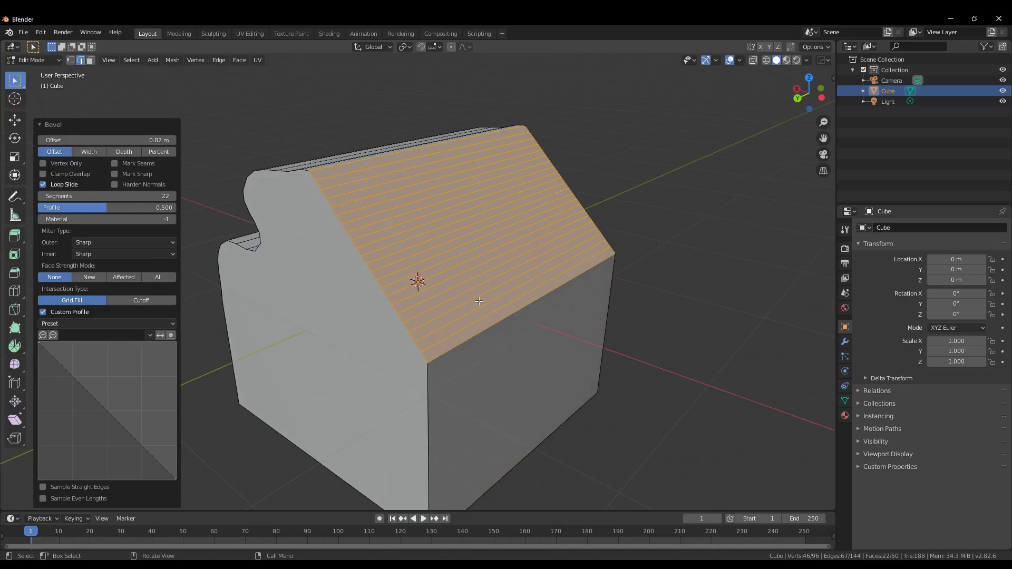
Step: Check the cube in front, right, top and stepped orthographic and perspective numpad views
key("KP_1")
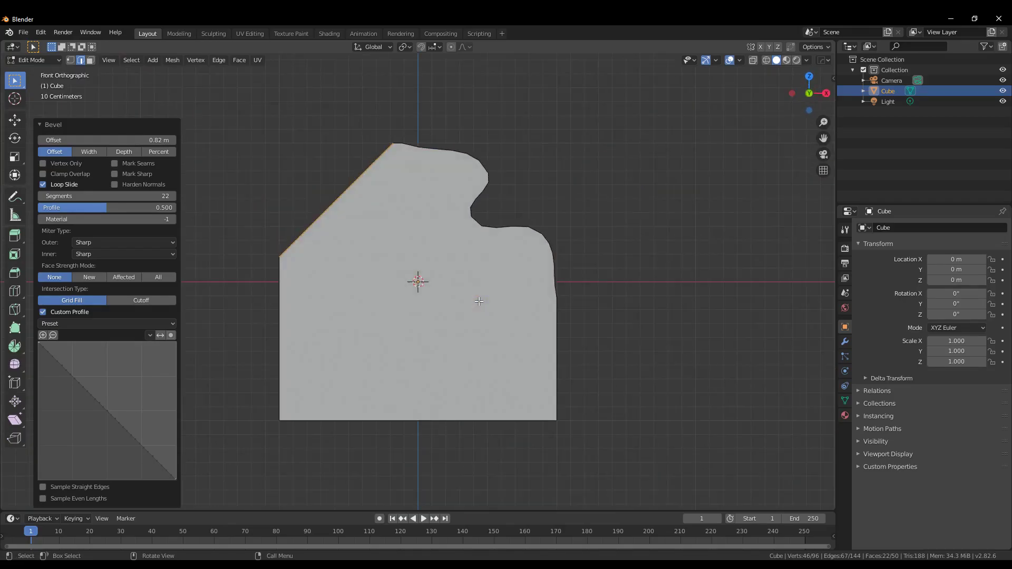
key("KP_3")
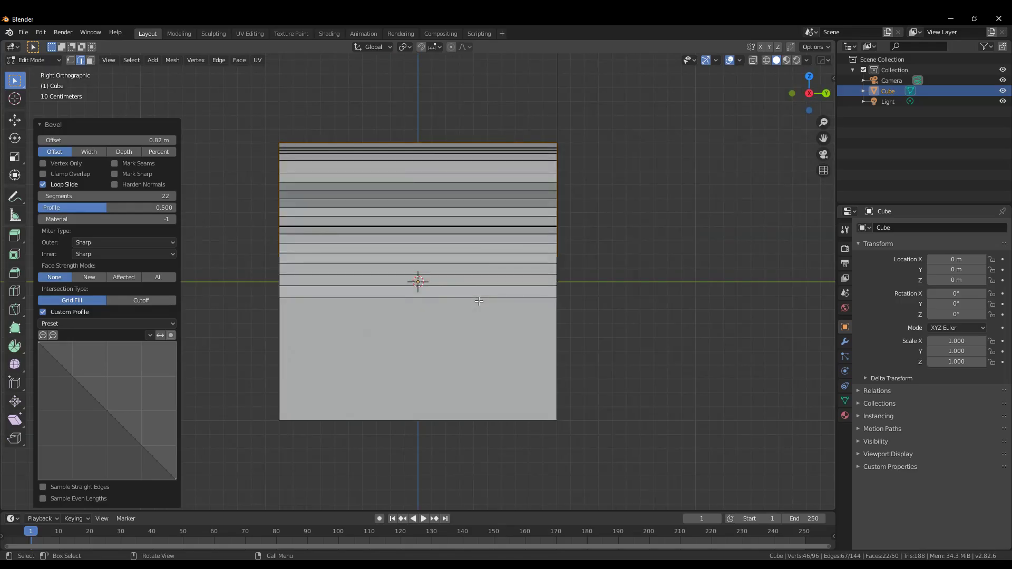
key("KP_7")
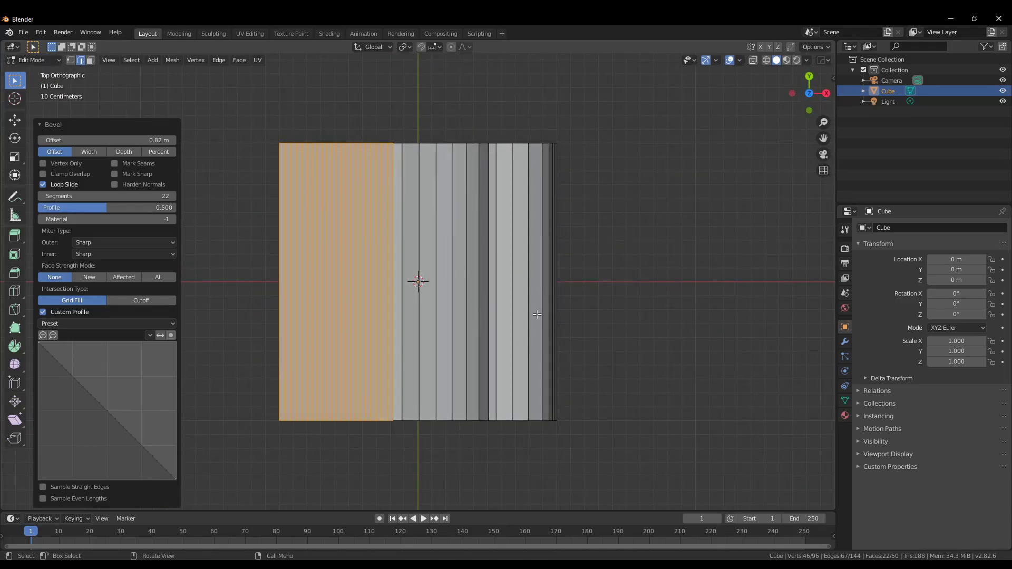
middle_click_drag(537, 314, 537, 314)
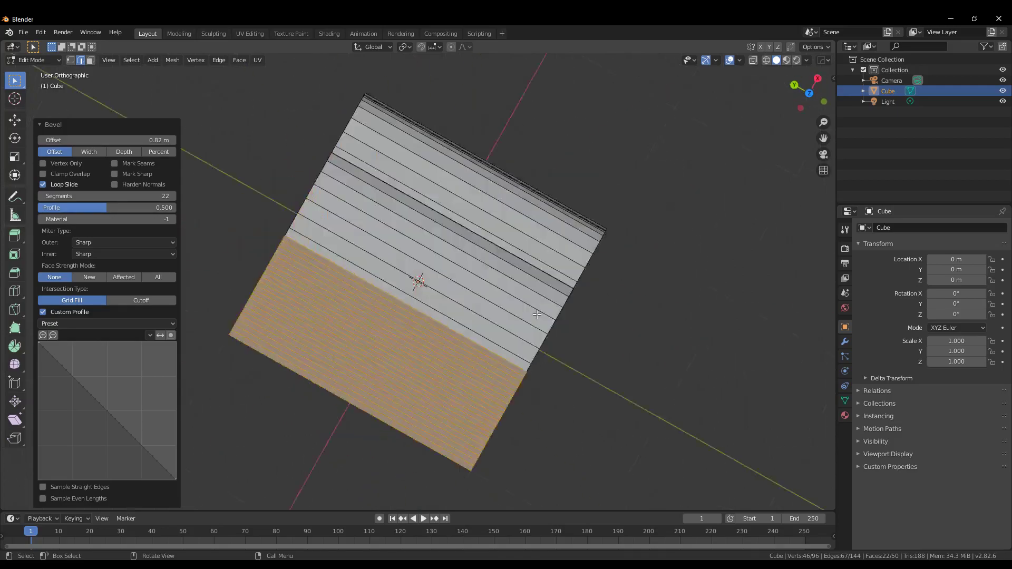
key("KP_5")
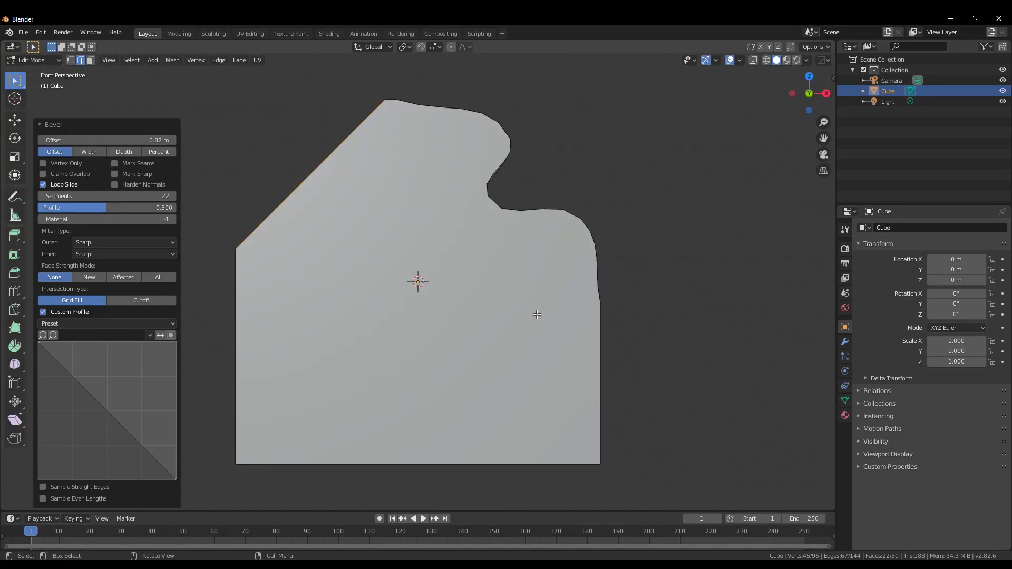
middle_click_drag(536, 314, 535, 315)
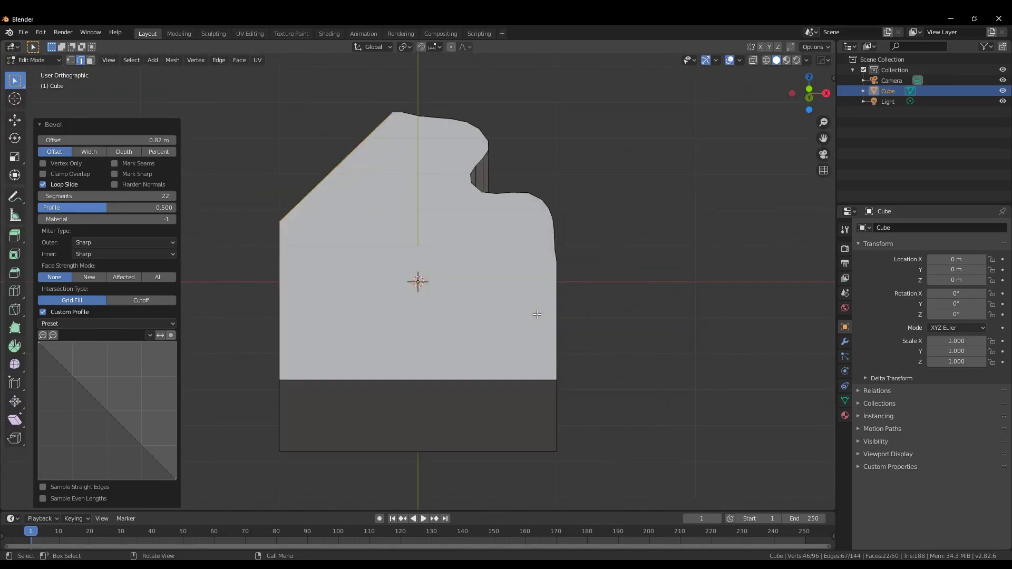
key("KP_5")
key("KP_4")
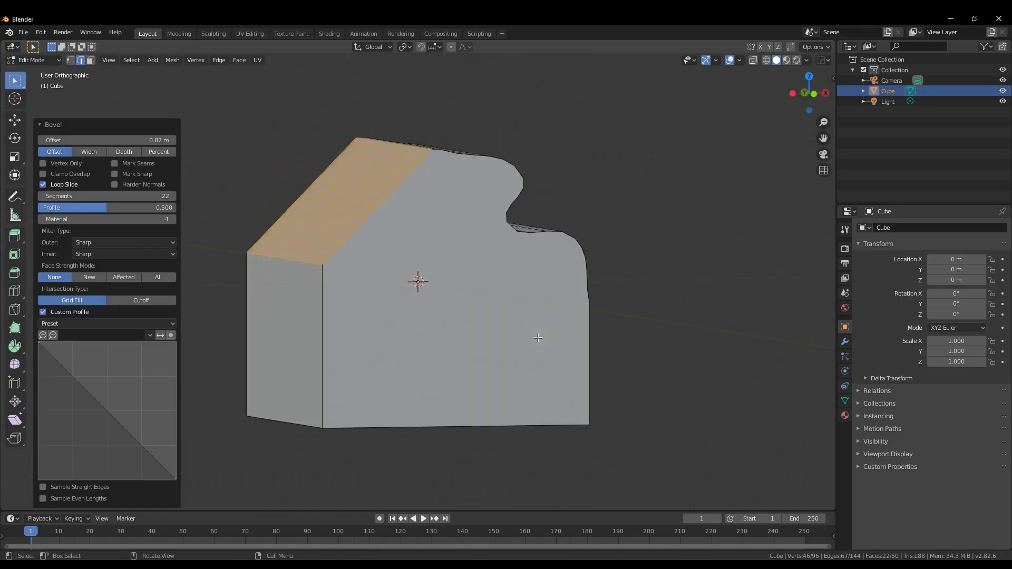
key("KP_6")
key("KP_2")
key("KP_8")
key("KP_3")
middle_click_drag(538, 336, 591, 340)
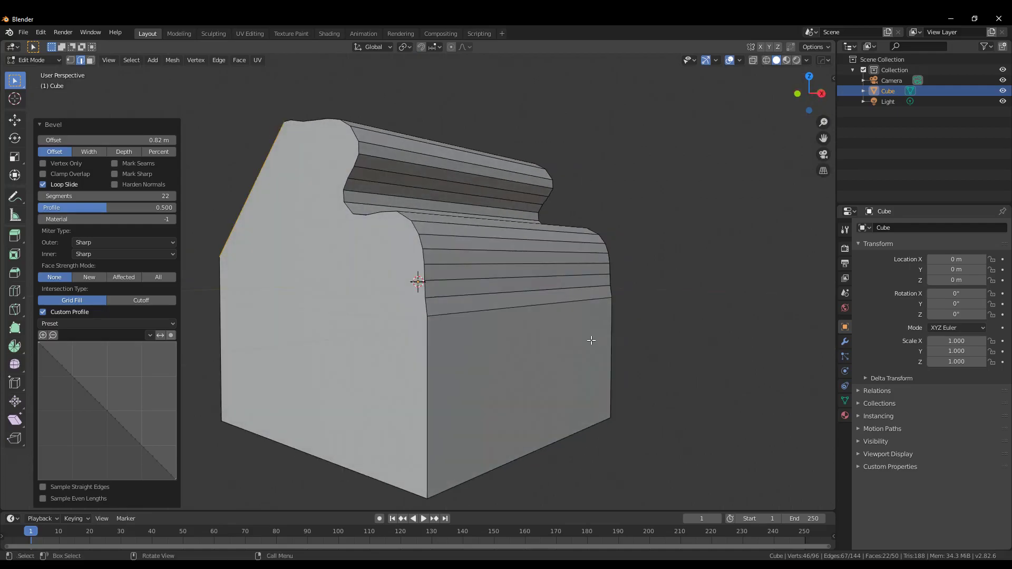
Step: Return to front view, zoom in, and centre the cube's silhouette
key("KP_1")
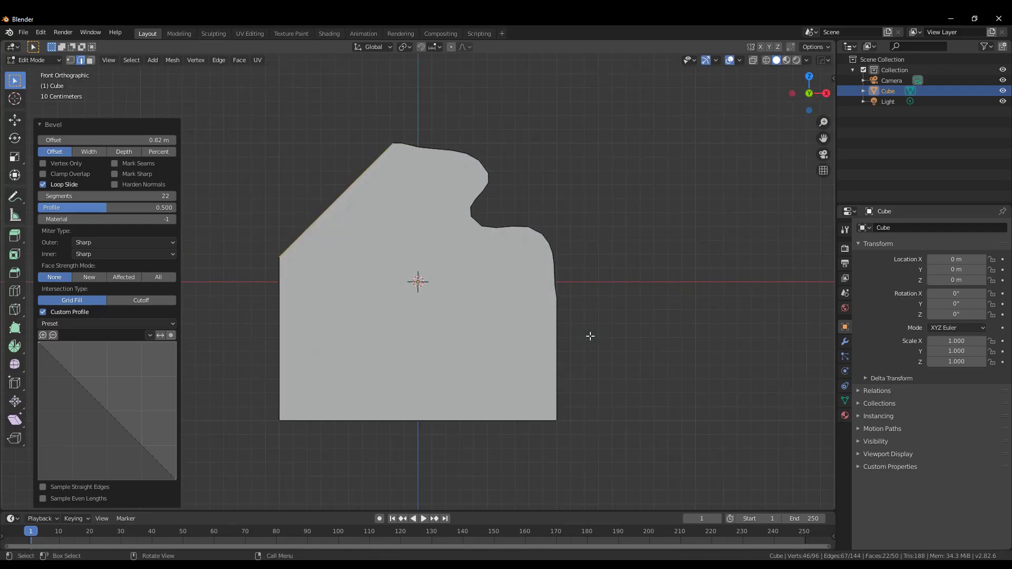
scroll(456, 334, "up", 2)
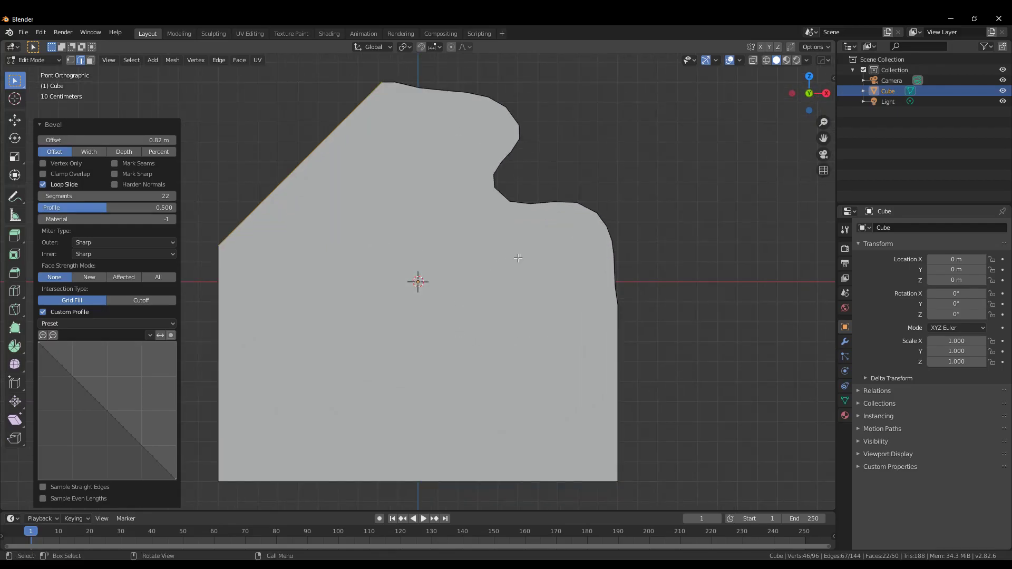
middle_click_drag(518, 258, 616, 260, "shift")
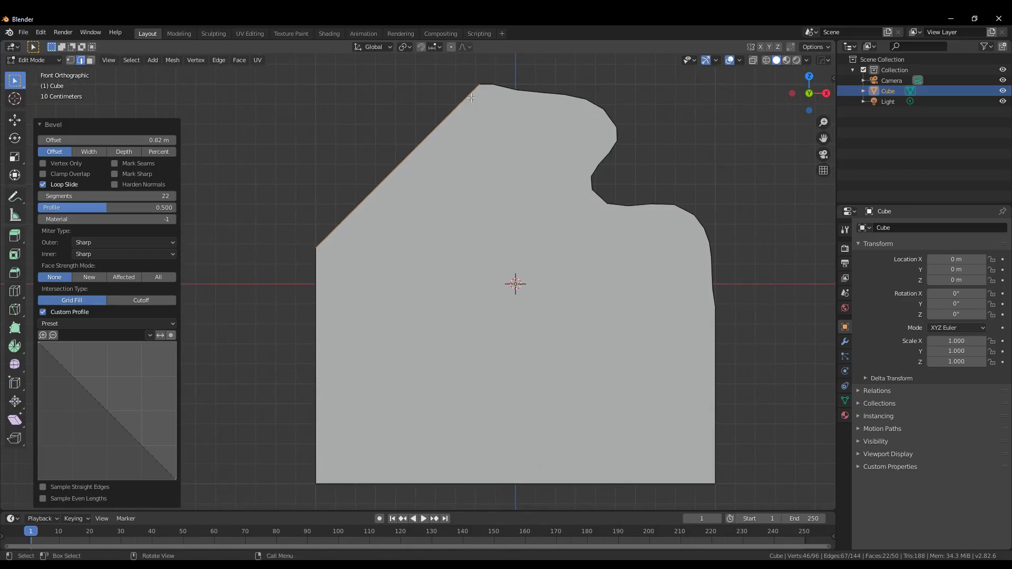
Step: Add control points to the chamfer's profile curve and pull them into an S-curve
left_click(64, 368)
left_click_drag(66, 357, 101, 350)
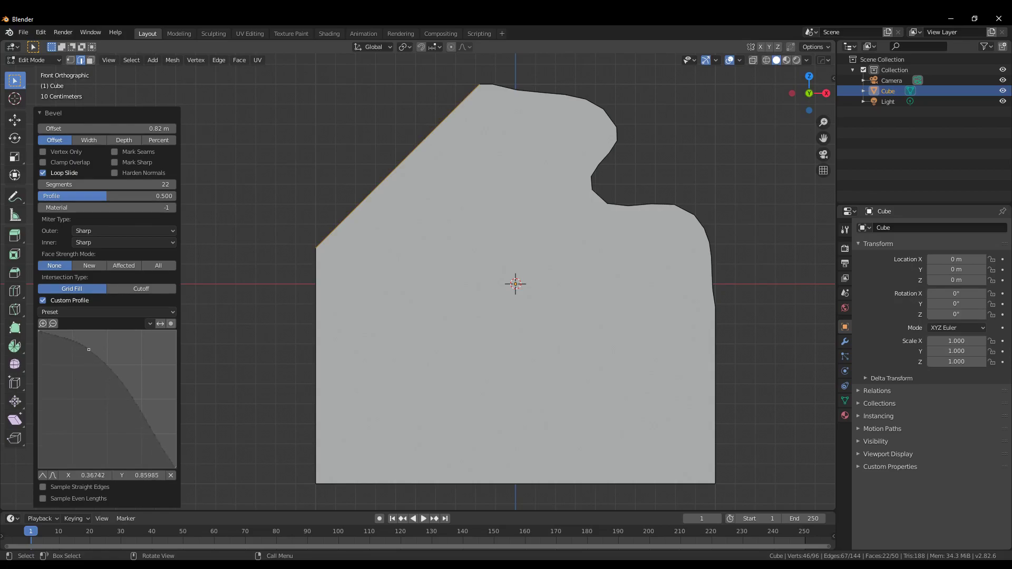
mouse_move(141, 401)
left_mouse_down()
mouse_move(116, 449)
mouse_move(133, 448)
left_mouse_up()
mouse_move(358, 255)
middle_mouse_down()
mouse_move(416, 233)
mouse_move(456, 244)
mouse_move(323, 275)
mouse_move(617, 306)
mouse_move(427, 318)
mouse_move(550, 296)
mouse_move(401, 384)
middle_mouse_up()
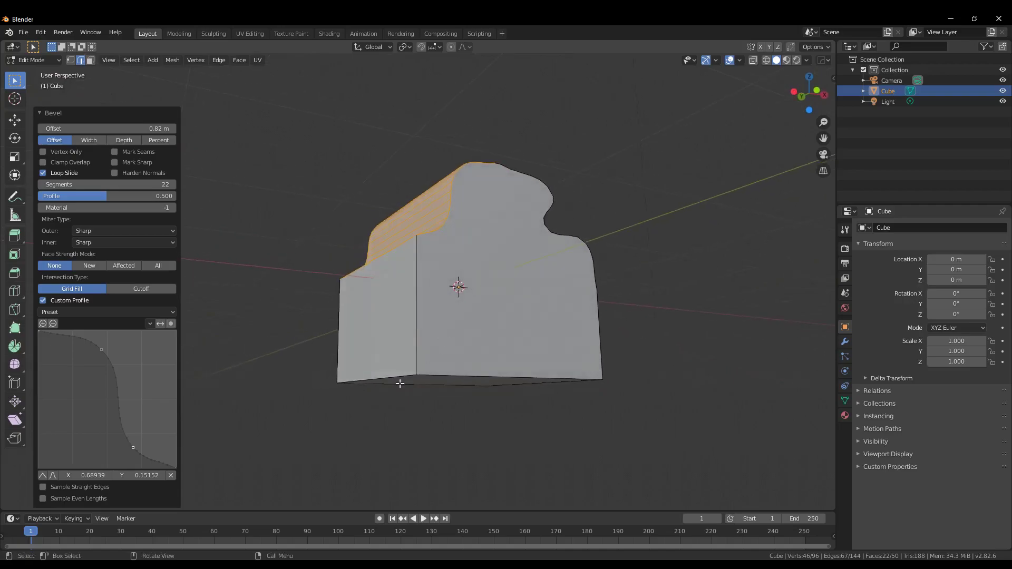
Step: Bevel two bottom edges of the cube with the same molded custom profile
left_click(385, 377)
key("ctrl+b")
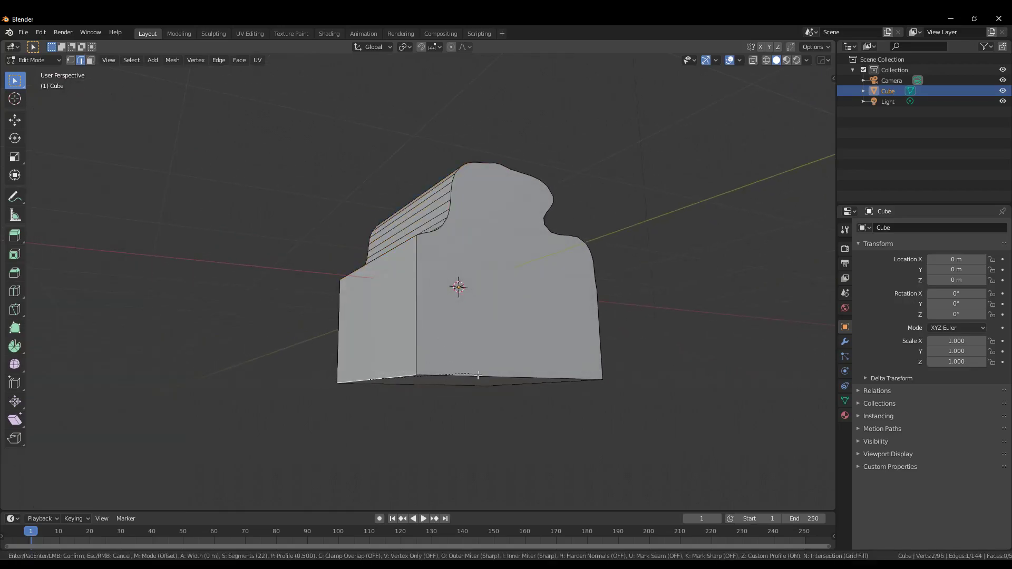
left_click(558, 384)
middle_click_drag(667, 407, 549, 389)
left_click(519, 369)
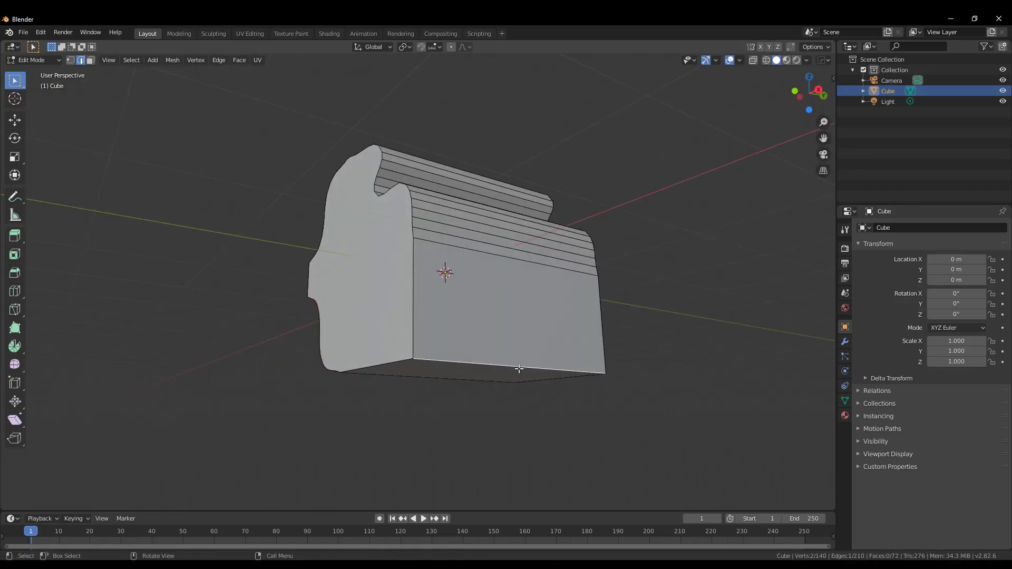
key("ctrl+b")
left_click(671, 383)
mouse_move(669, 382)
middle_mouse_down()
mouse_move(746, 395)
mouse_move(732, 425)
mouse_move(606, 429)
mouse_move(736, 409)
mouse_move(693, 386)
mouse_move(678, 434)
mouse_move(611, 440)
mouse_move(563, 419)
mouse_move(716, 388)
mouse_move(628, 395)
middle_mouse_up()
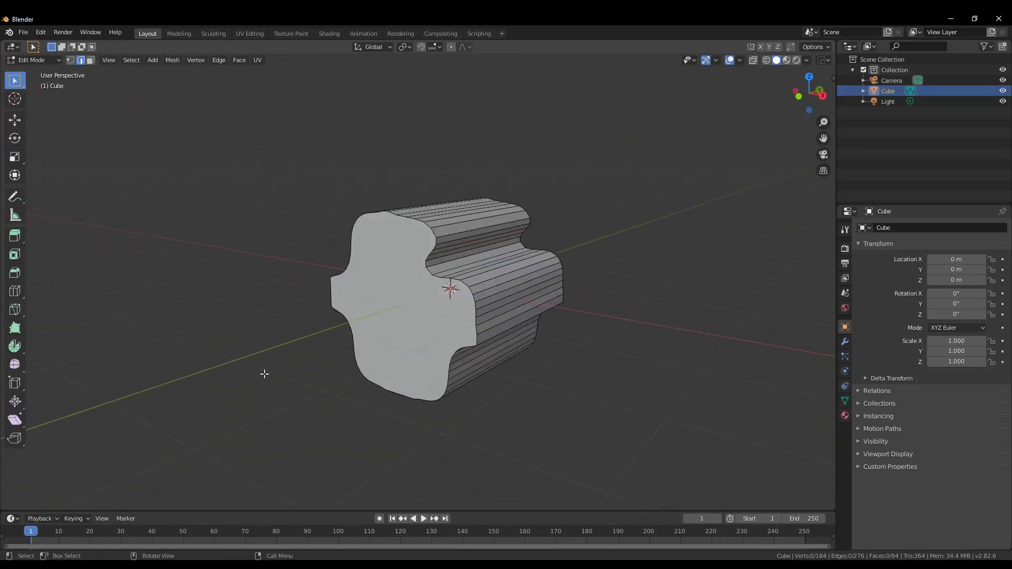
middle_click_drag(359, 382, 494, 392)
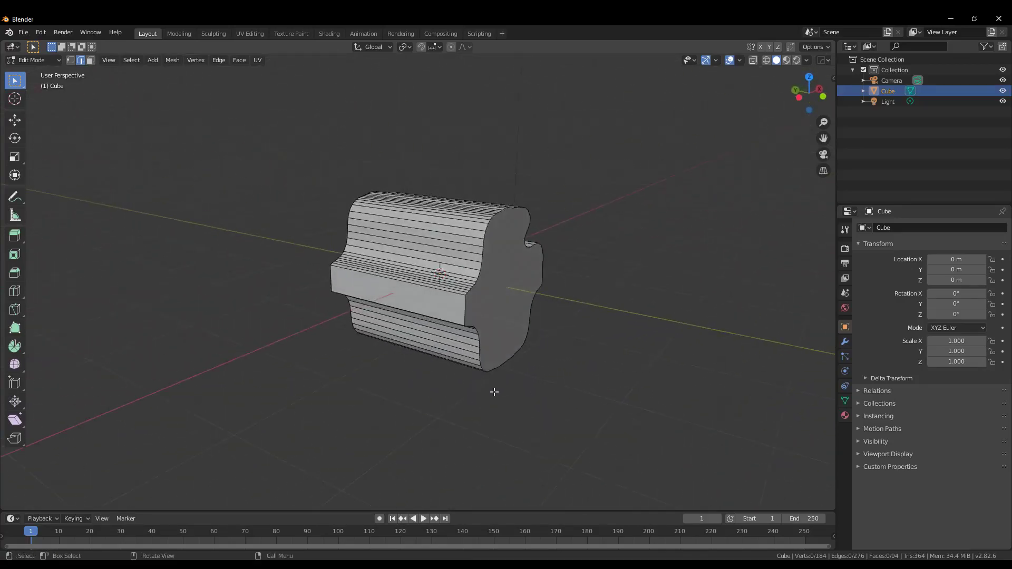
Step: Select two edges inside the notch and start bevelling them
left_click(473, 320)
mouse_move(487, 312)
middle_mouse_down()
mouse_move(595, 314)
mouse_move(559, 317)
middle_mouse_up()
left_click(375, 310, "shift")
mouse_move(375, 310)
middle_mouse_down()
mouse_move(491, 352)
mouse_move(437, 355)
middle_mouse_up()
key("ctrl+b")
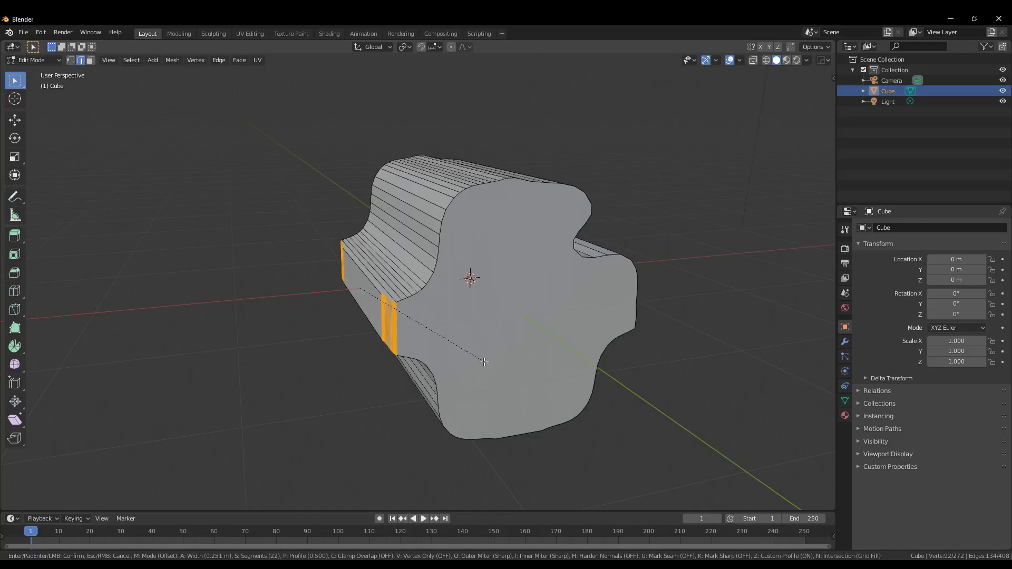
Step: Confirm the two notch-edge bevels and bend their reset profile into a concave curve
left_click(474, 356)
left_click(75, 312)
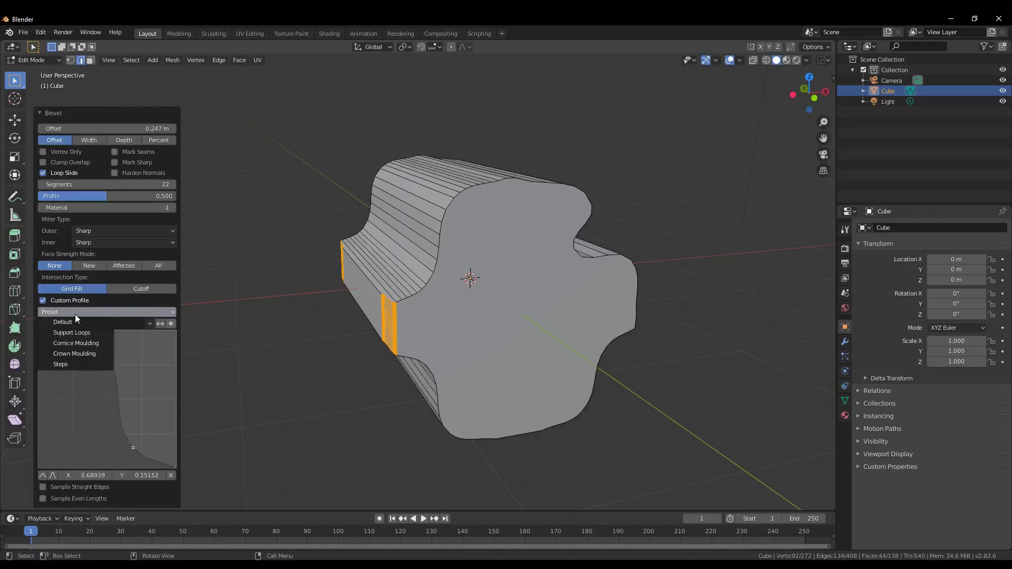
left_click(70, 322)
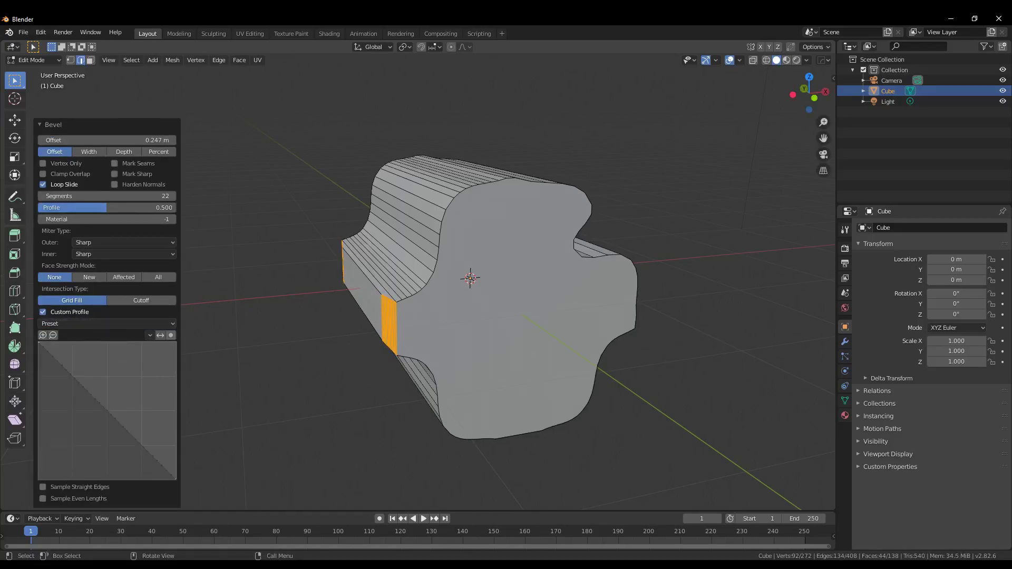
left_click_drag(86, 425, 69, 448)
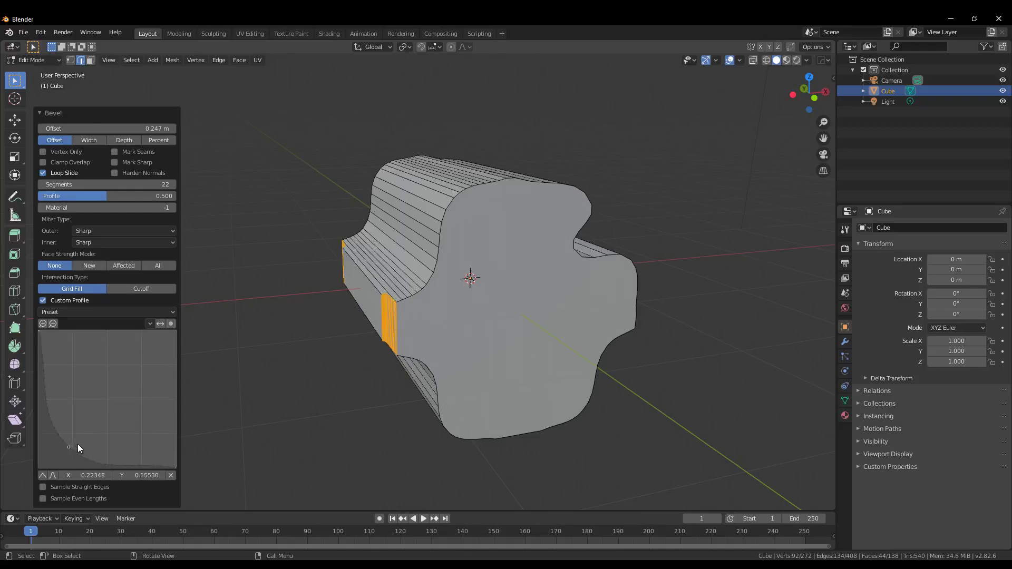
mouse_move(316, 379)
middle_mouse_down()
mouse_move(341, 409)
mouse_move(404, 403)
middle_mouse_up()
scroll(341, 410, "up", 3)
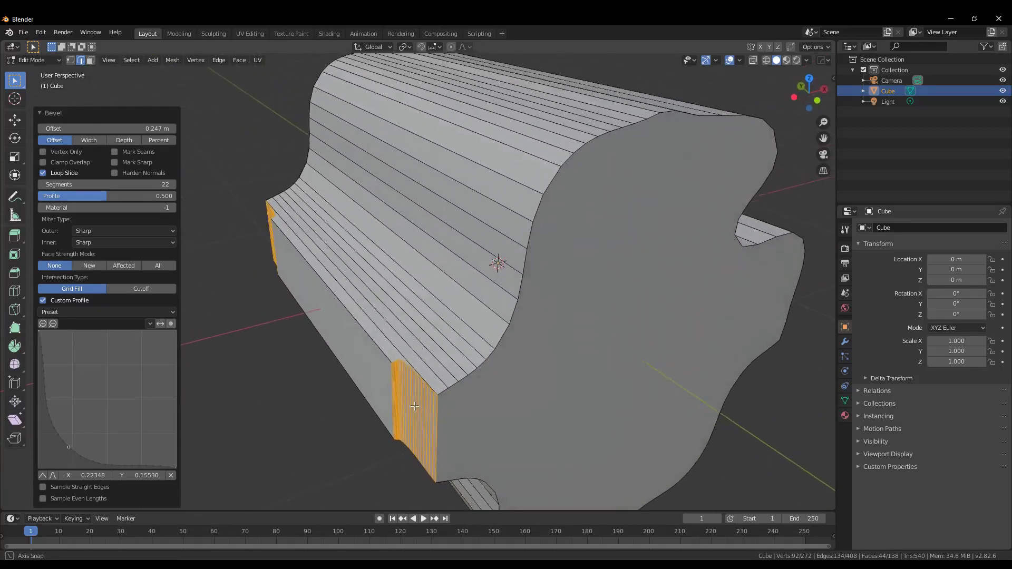
Step: Lower the bevel's segment count and clear the edge selection
left_click(106, 185)
type("3")
key("Return")
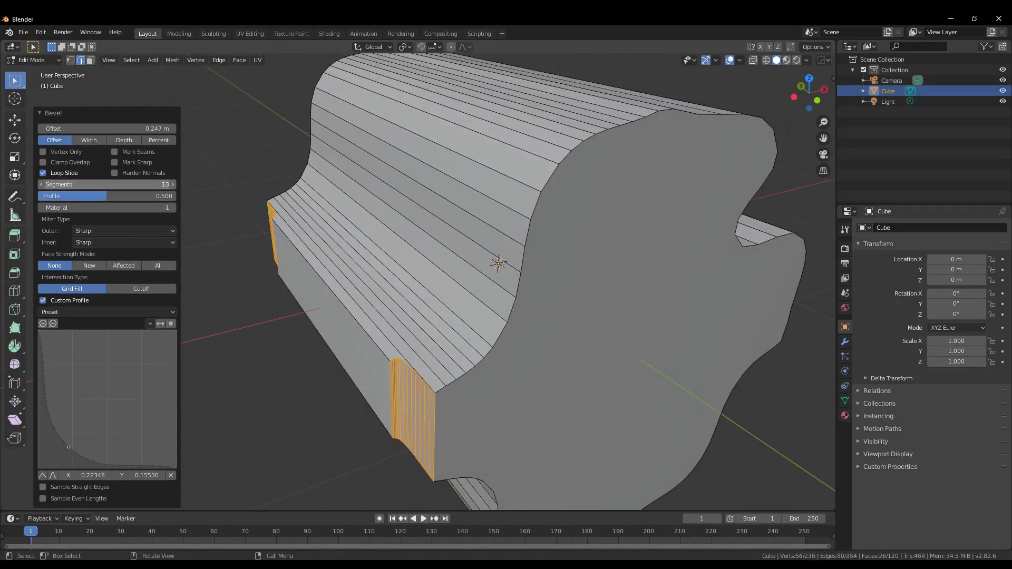
left_click(238, 319)
middle_click_drag(243, 338, 530, 368)
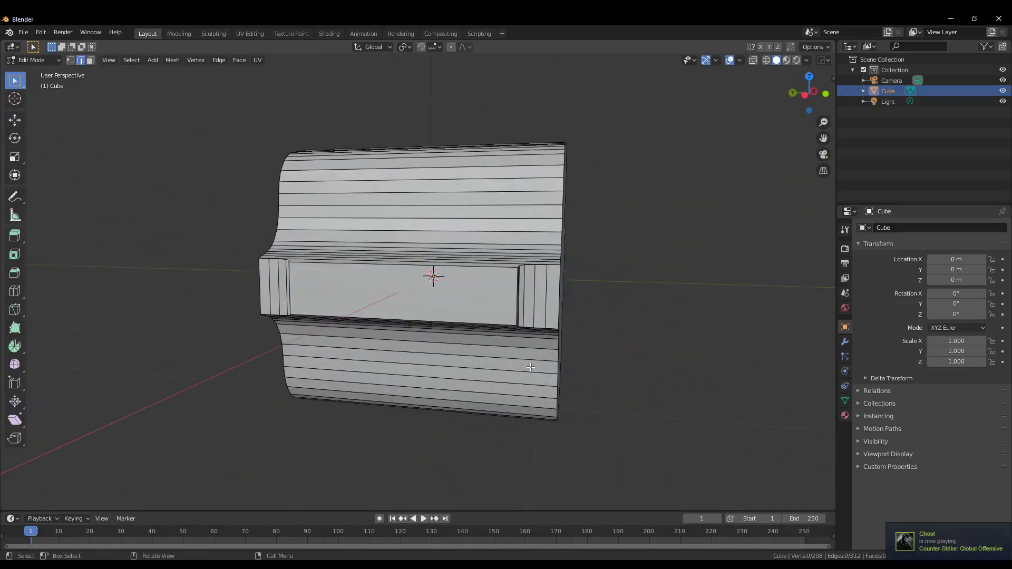
Step: Bevel the short vertical edge beside the notch at 0.521 m with the concave profile
middle_click_drag(505, 383, 451, 304)
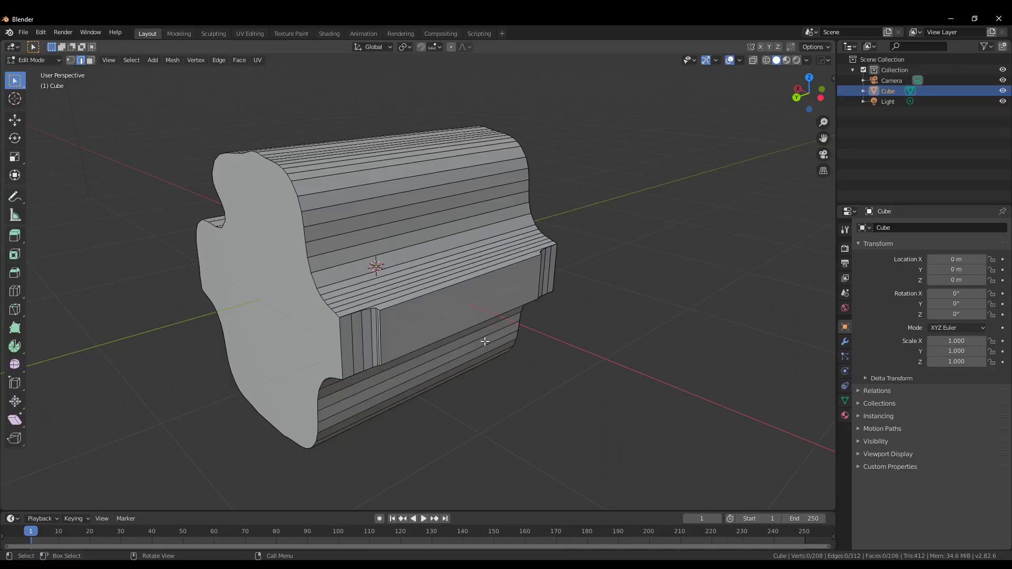
middle_click_drag(559, 336, 379, 396)
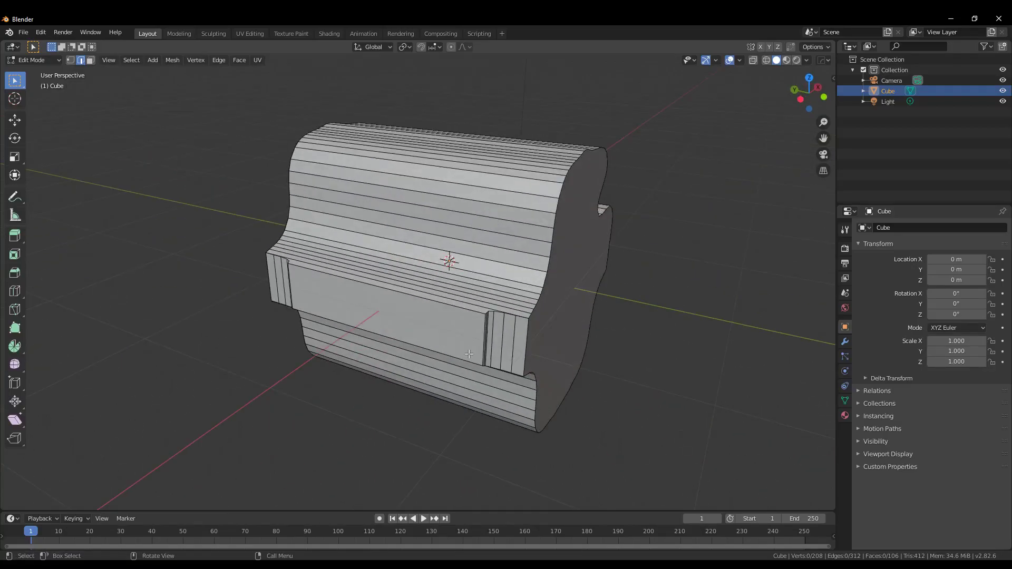
middle_click_drag(517, 396, 488, 356)
left_click(403, 348)
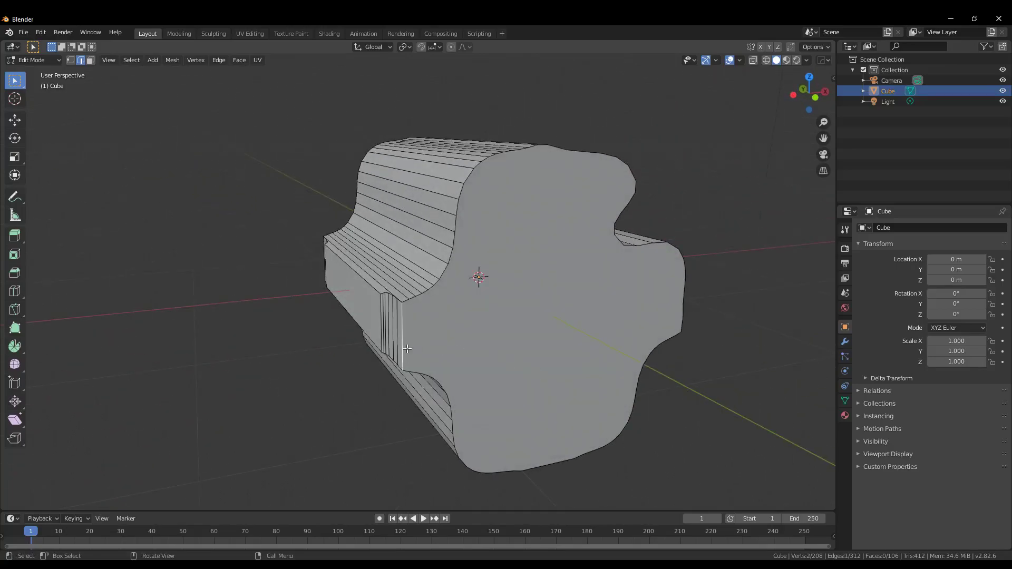
key("ctrl+b")
left_click(270, 433)
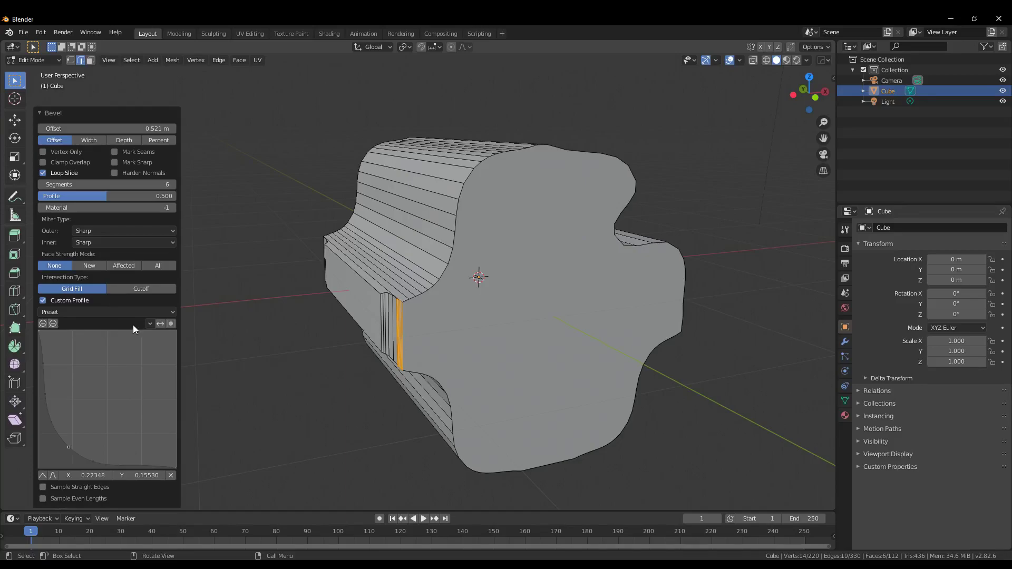
Step: Reverse the last bevel's custom profile curve several times from the curve dropdown
left_click(175, 312)
left_click(150, 323)
left_click(160, 324)
left_click(161, 325)
left_click(158, 325)
left_click(157, 328)
left_click(158, 328)
Step: Reset the profile curve to a straight line, turning the 0.521 m bevel into a flat chamfer
left_click(150, 325)
left_click(150, 324)
left_click(156, 340)
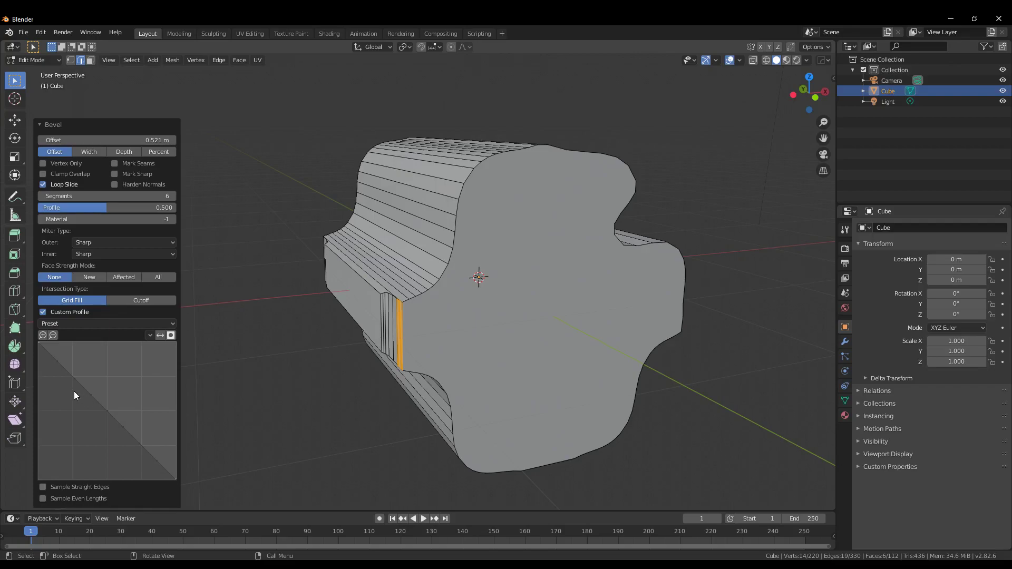
left_click_drag(74, 392, 73, 413)
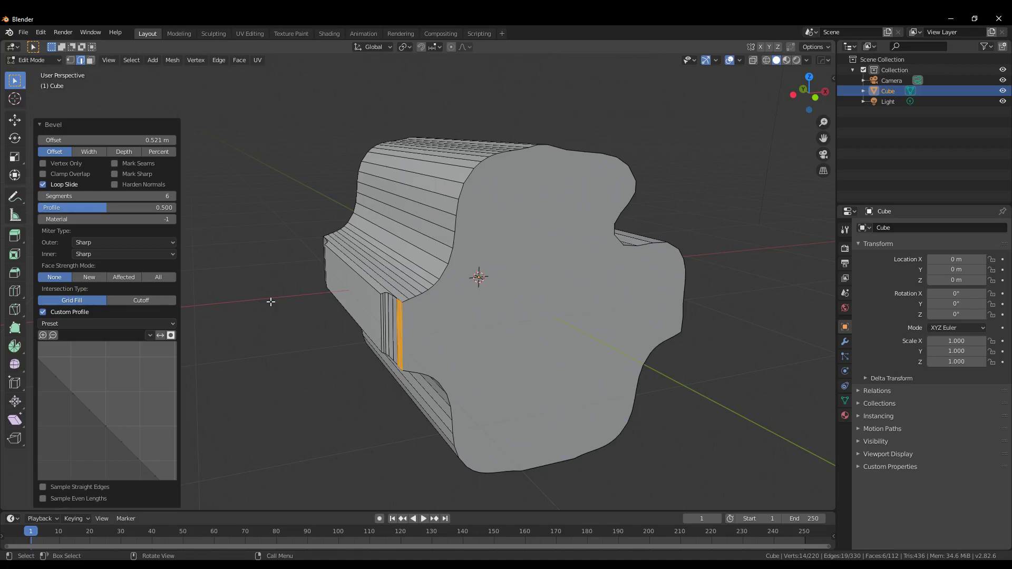
left_click(394, 387)
middle_click_drag(394, 388, 382, 402)
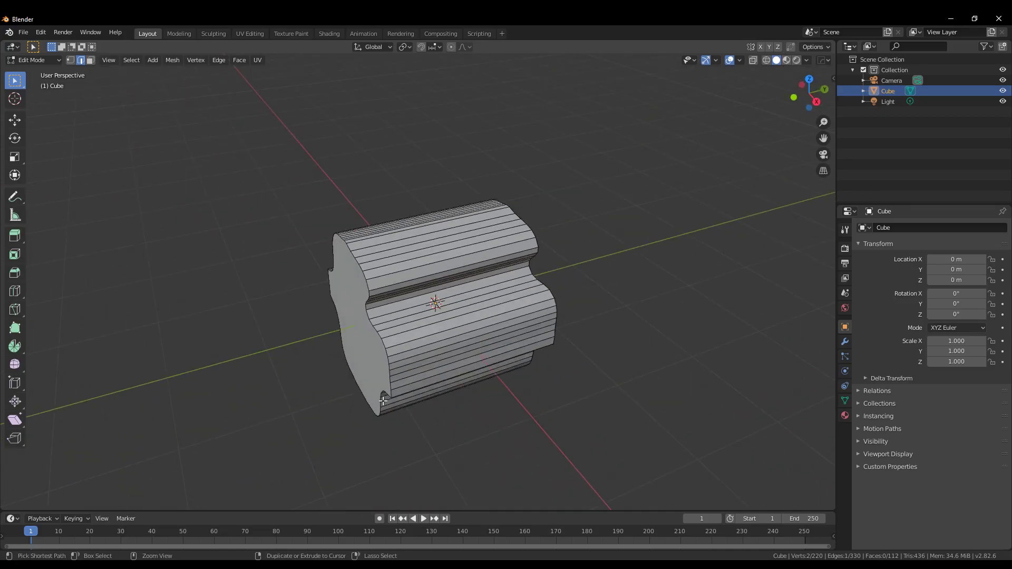
Step: Return to Object Mode and apply Hard Ops Sharpen, then Csharpen, for smooth crisp-edged shading
right_click(446, 389)
left_click(455, 341)
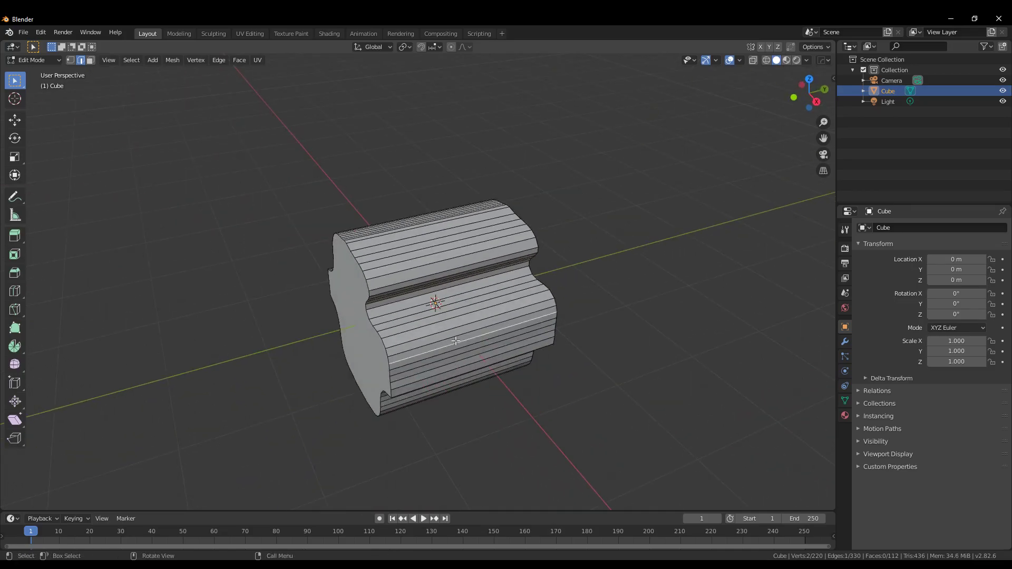
key("Tab")
key("q")
left_click(397, 341)
key("q")
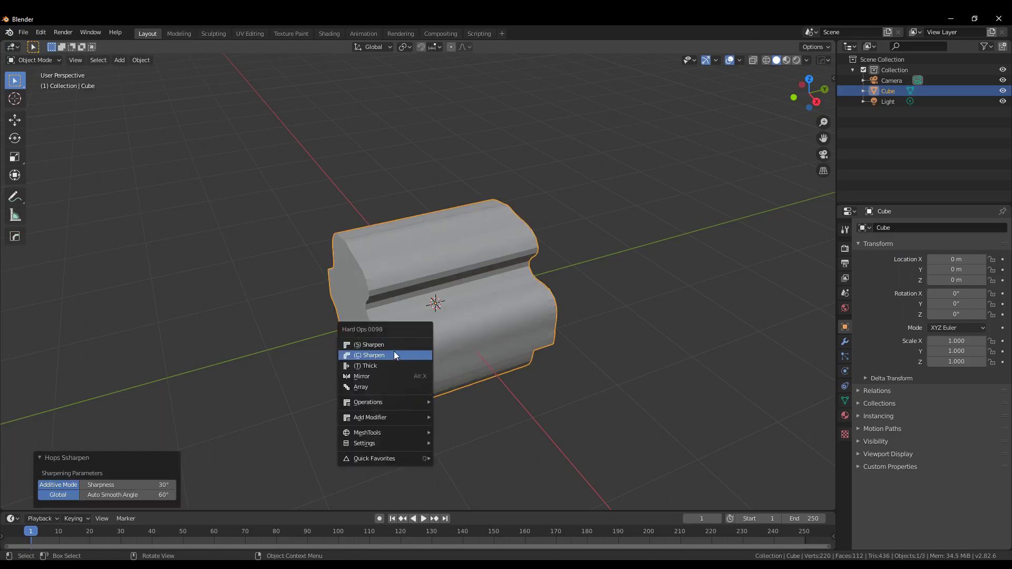
mouse_move(465, 362)
middle_mouse_down()
mouse_move(536, 362)
mouse_move(546, 380)
middle_mouse_up()
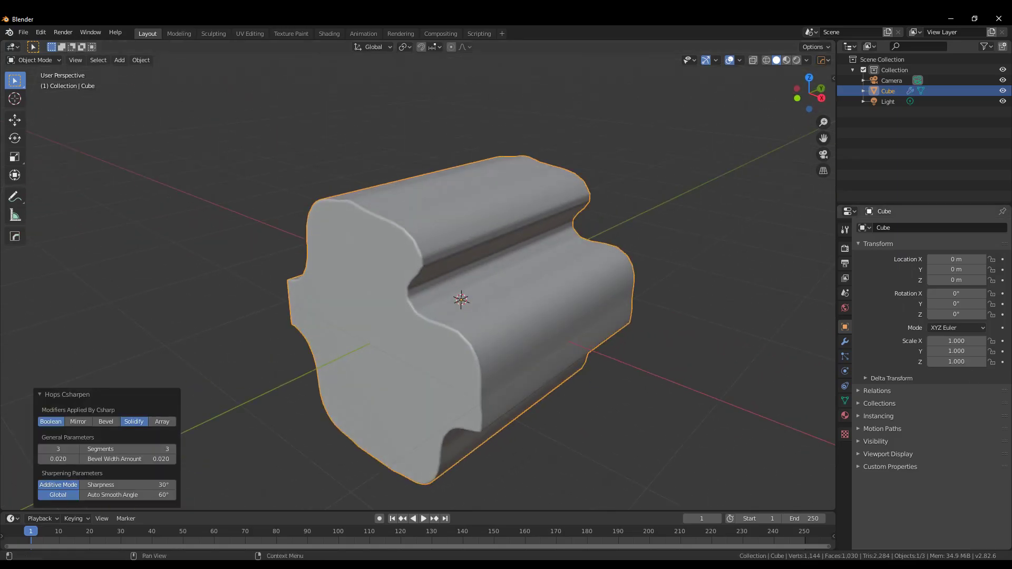